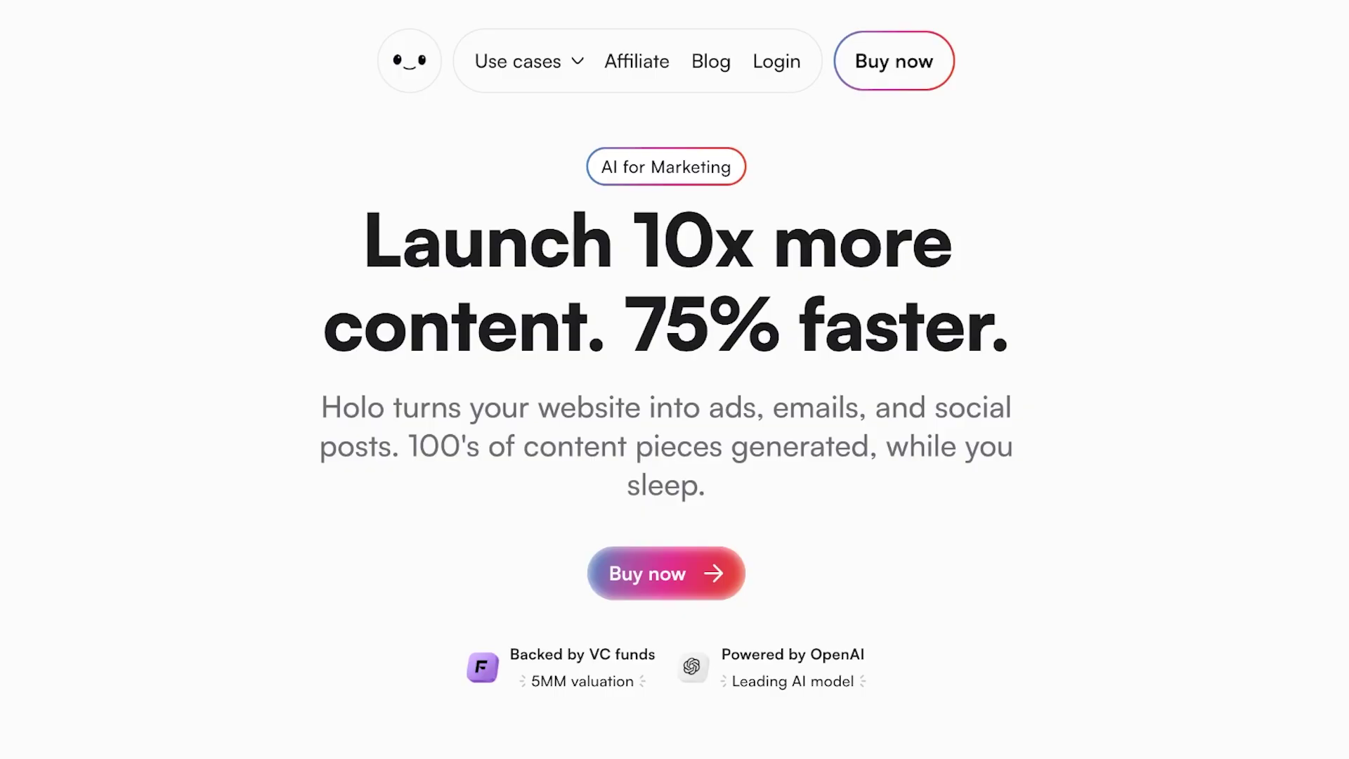
Step: Scroll the Holo AI homepage past the hero to the 'You've probably seen our work' ad carousel
scroll(674, 380, down, 5)
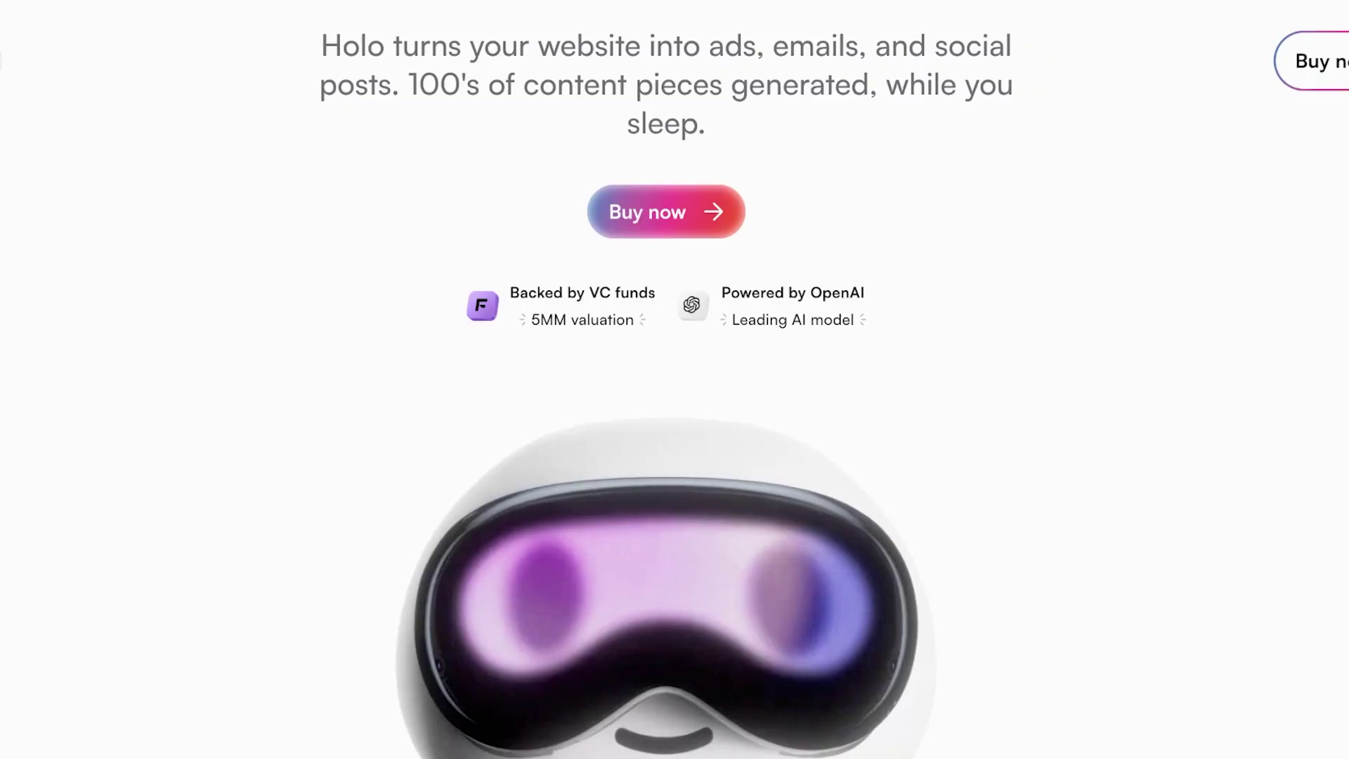
scroll(676, 380, down, 8)
scroll(674, 380, down, 5)
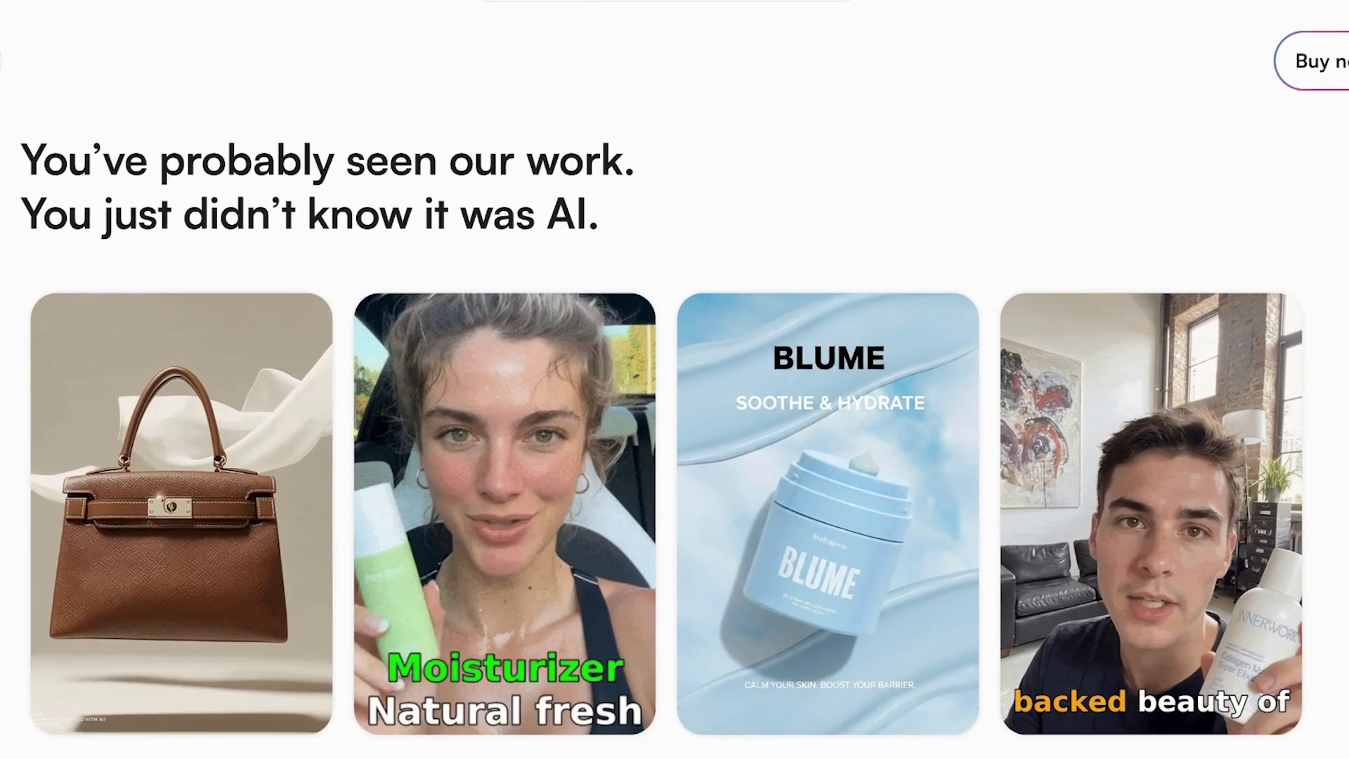
scroll(675, 379, down, 3)
scroll(674, 380, down, 7)
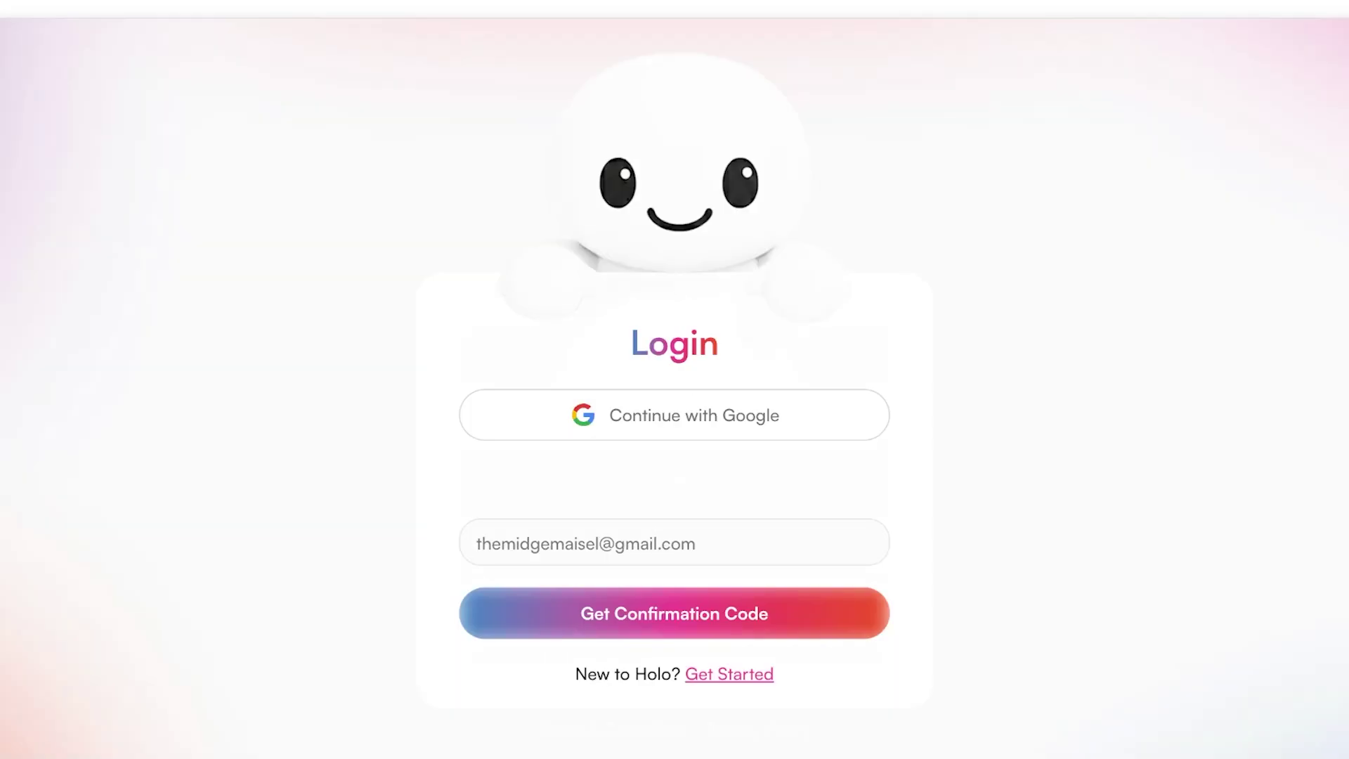
Step: Request a login code by e-mail and select the six-digit code in the verification message
key(Return)
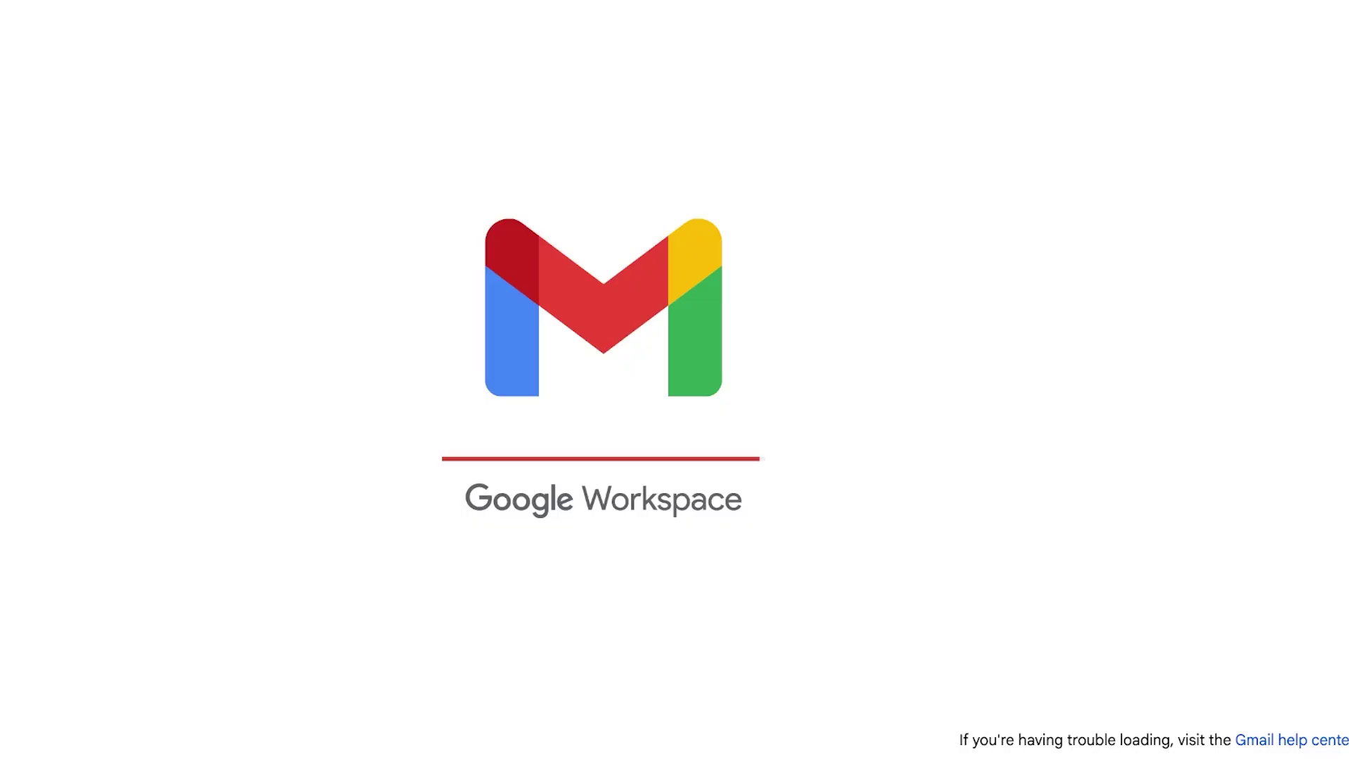
key(Return)
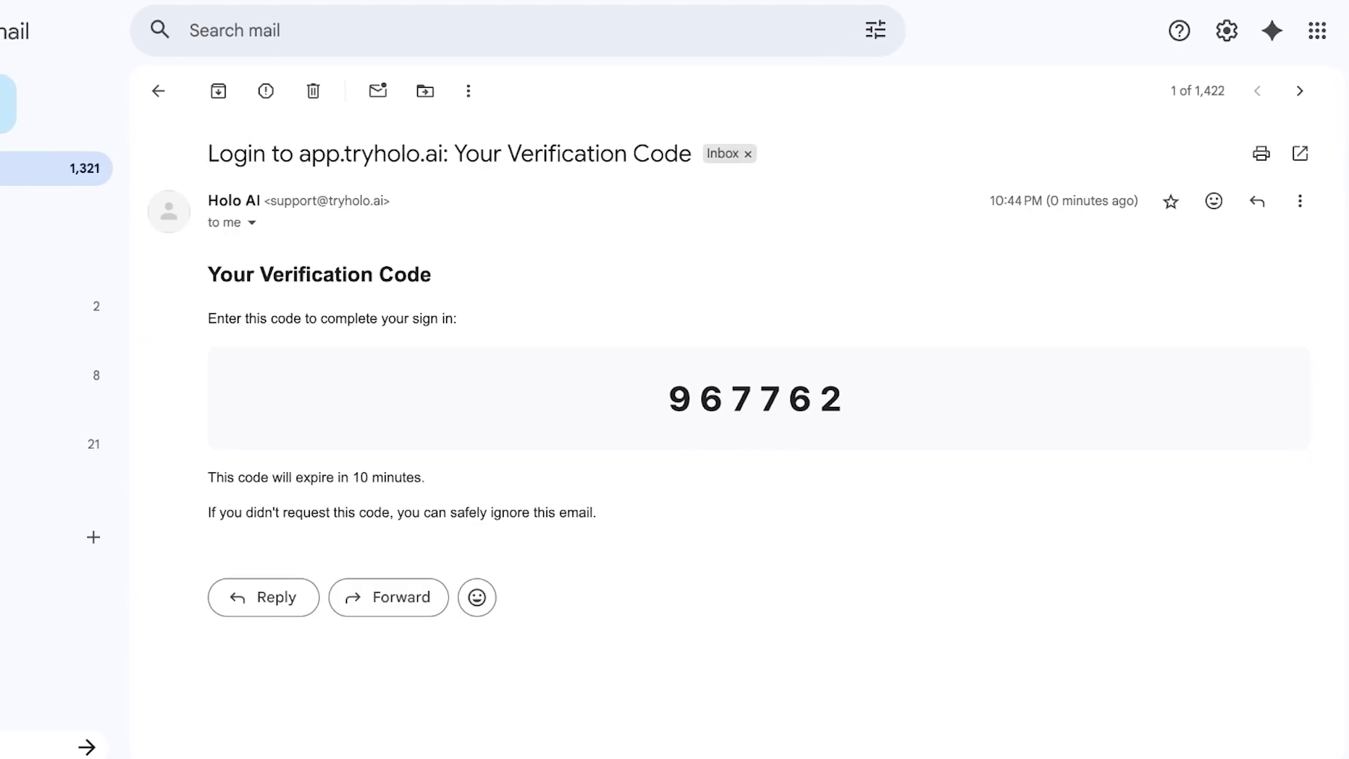
double_click(756, 399)
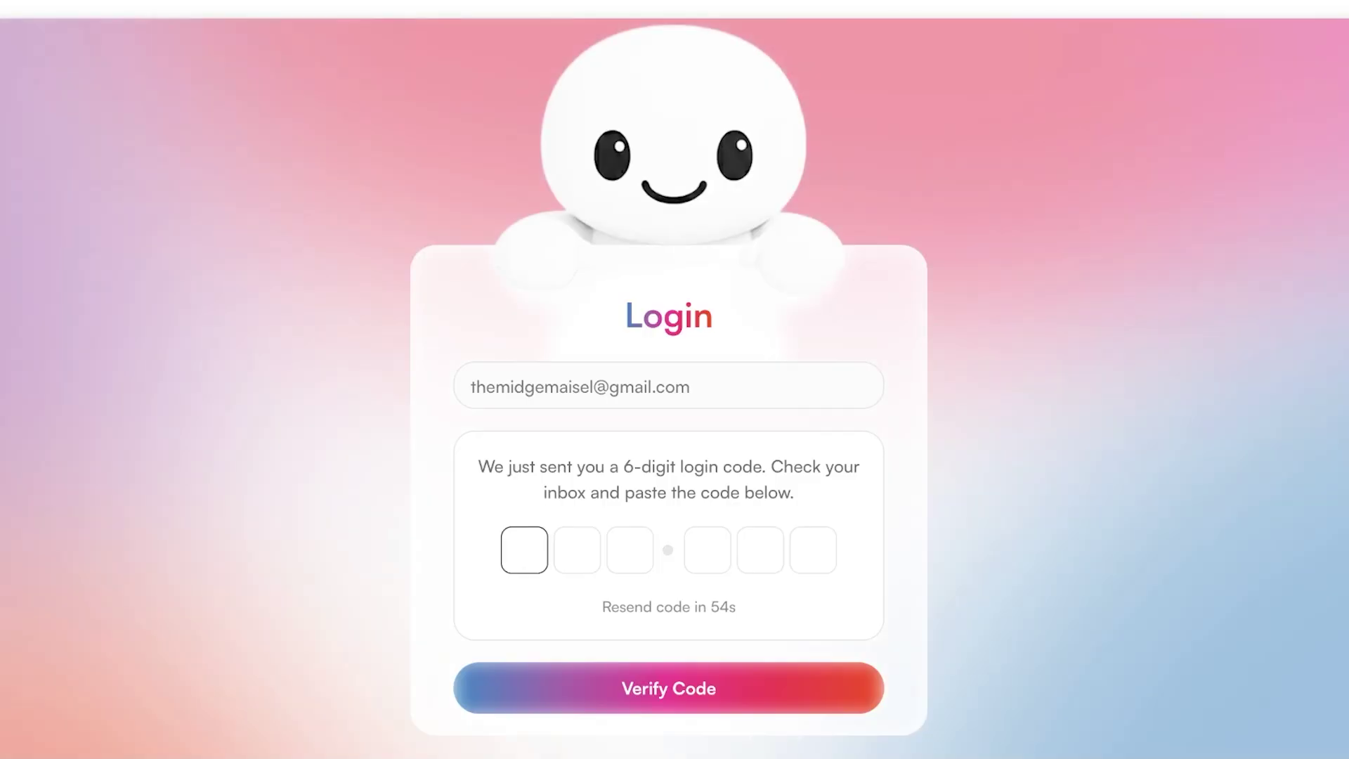
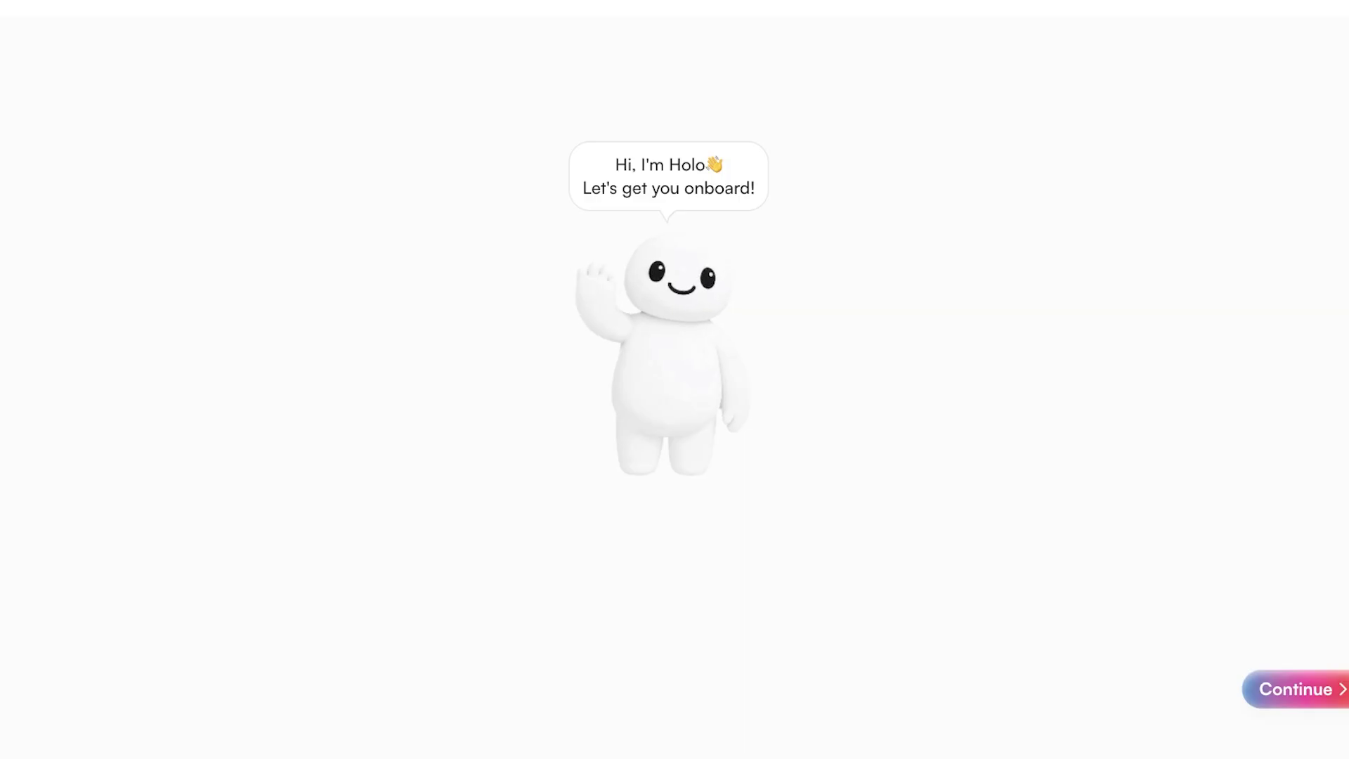
Step: Paste the six-digit verification code to sign in, then continue past the welcome screen
key(Return)
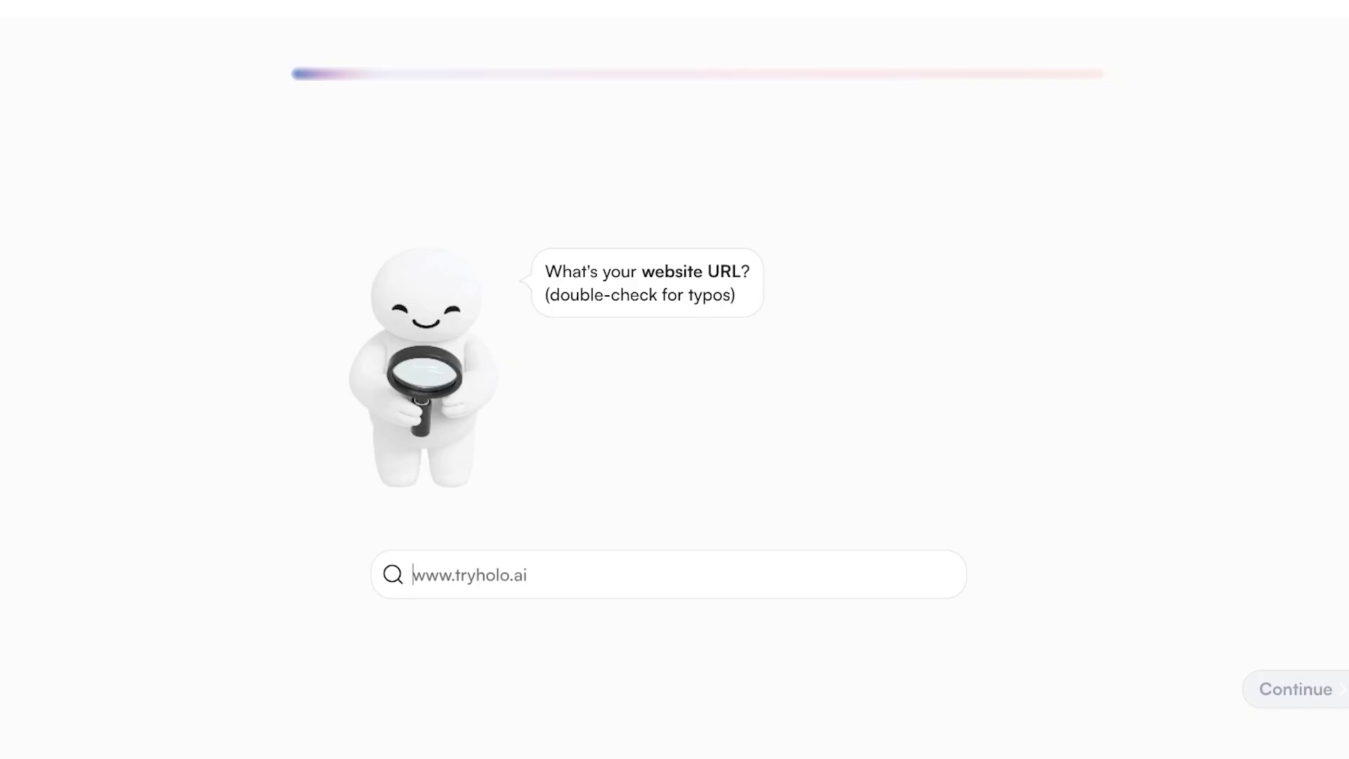
Step: Paste the rhode website URL into the onboarding field and submit it for analysis
key(ctrl+v)
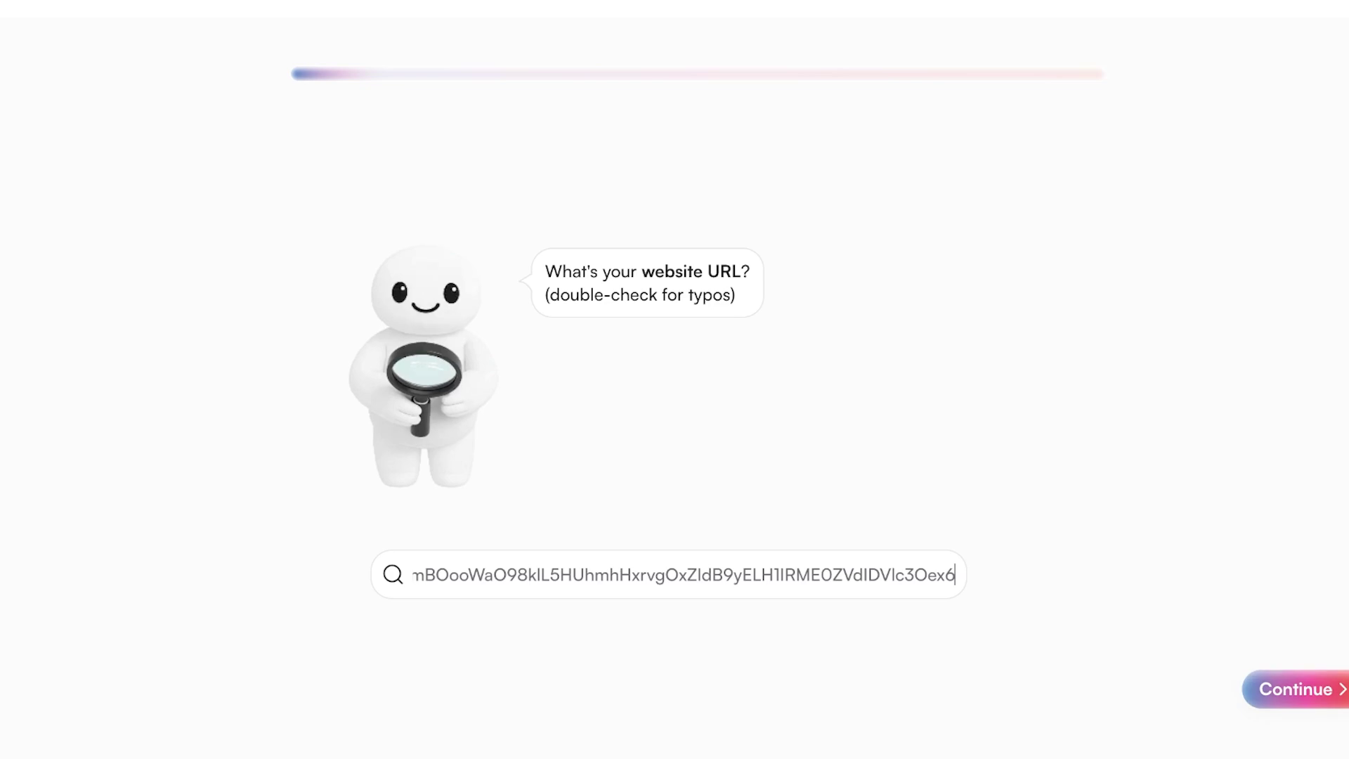
key(Return)
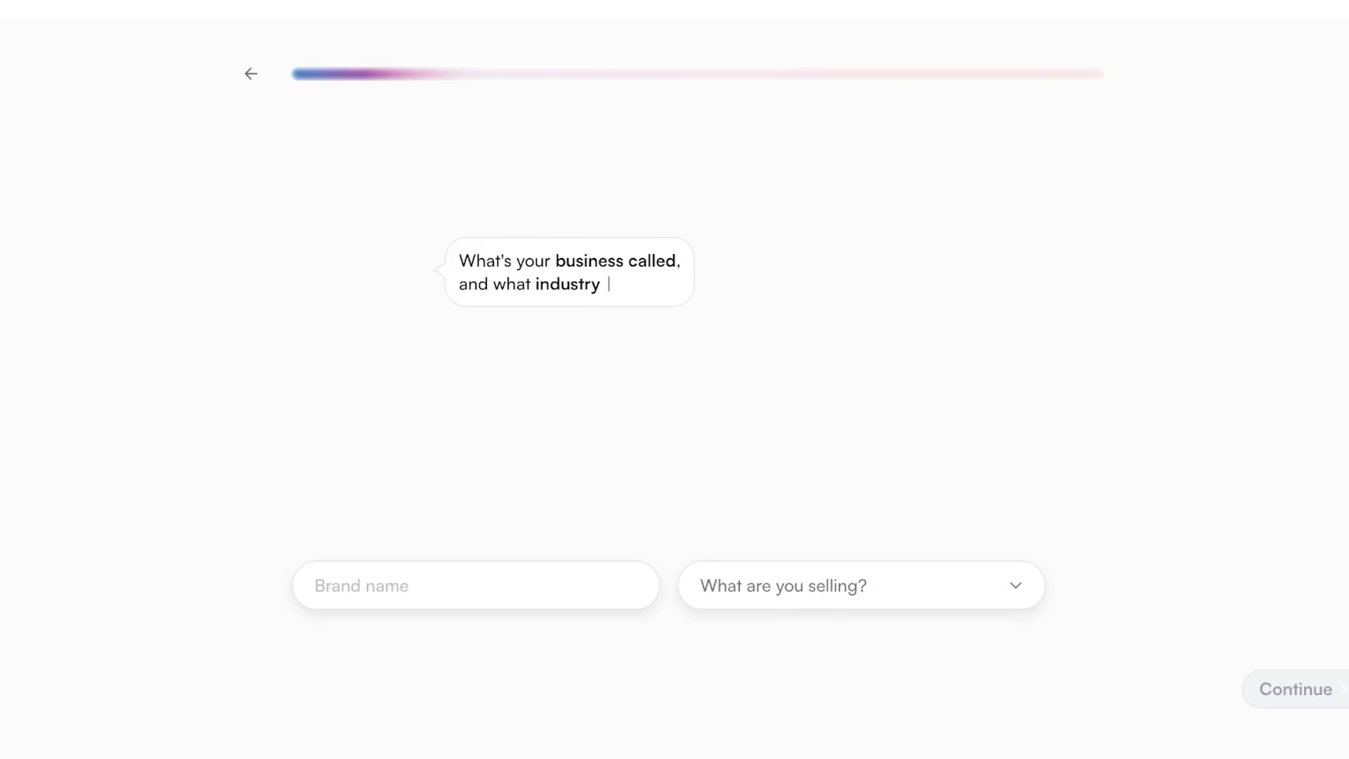
Step: Enter 'Rhode' as the brand name and choose Products as what it sells
text(R)
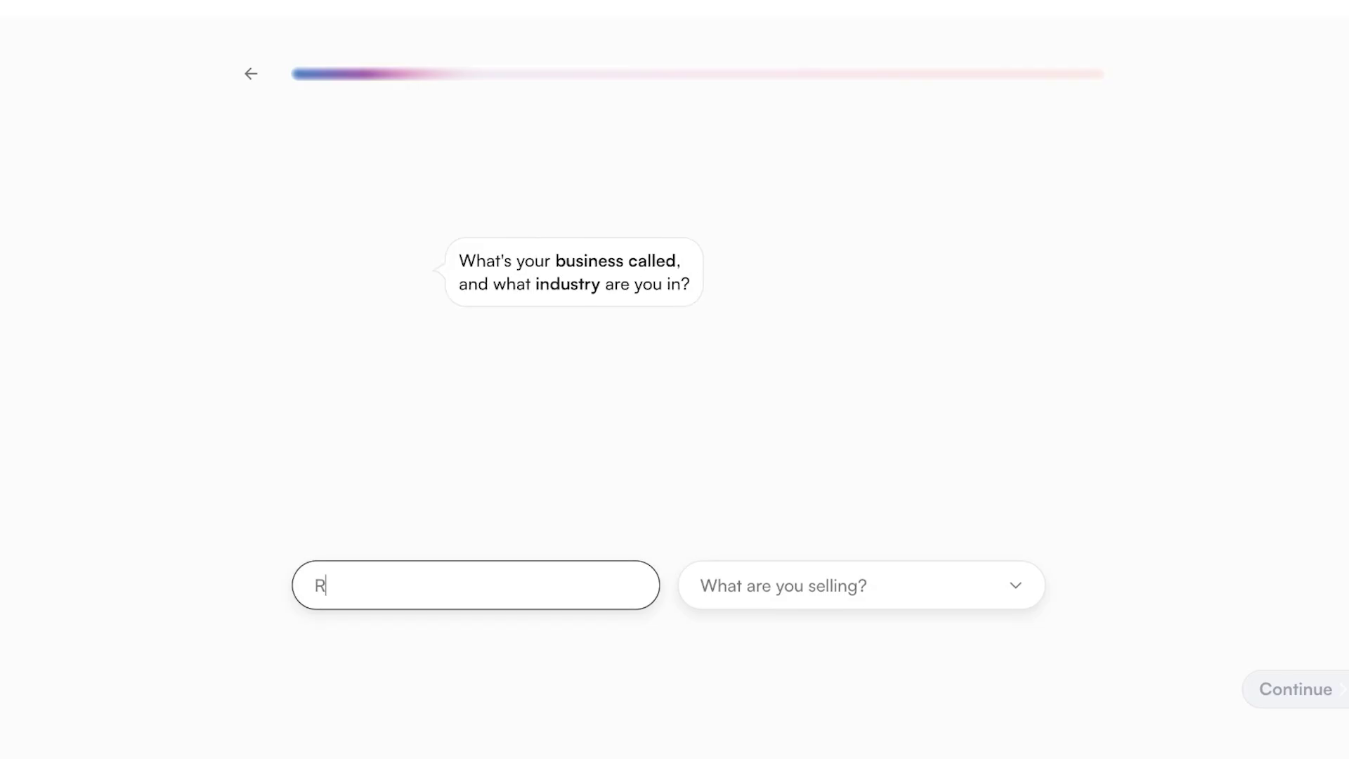
text(hode)
click(862, 585)
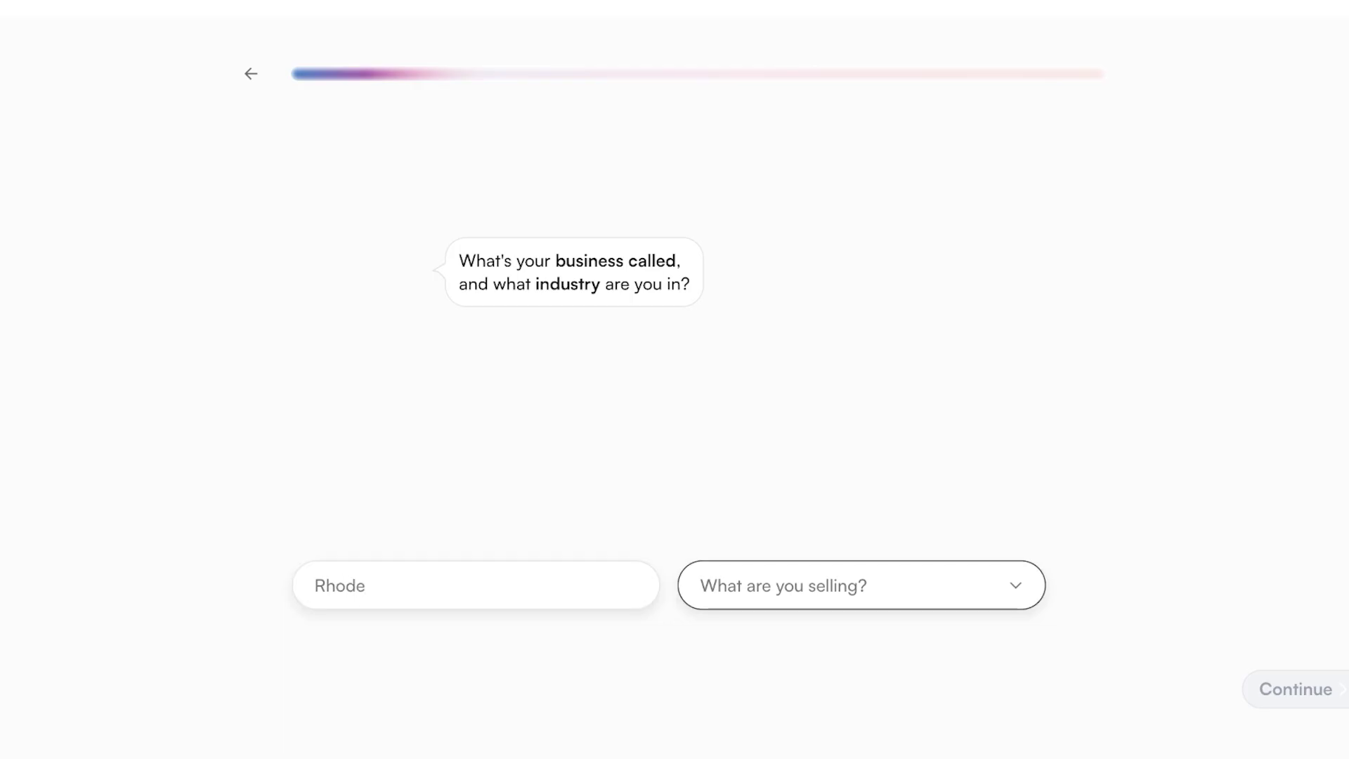
key(Down)
key(Return)
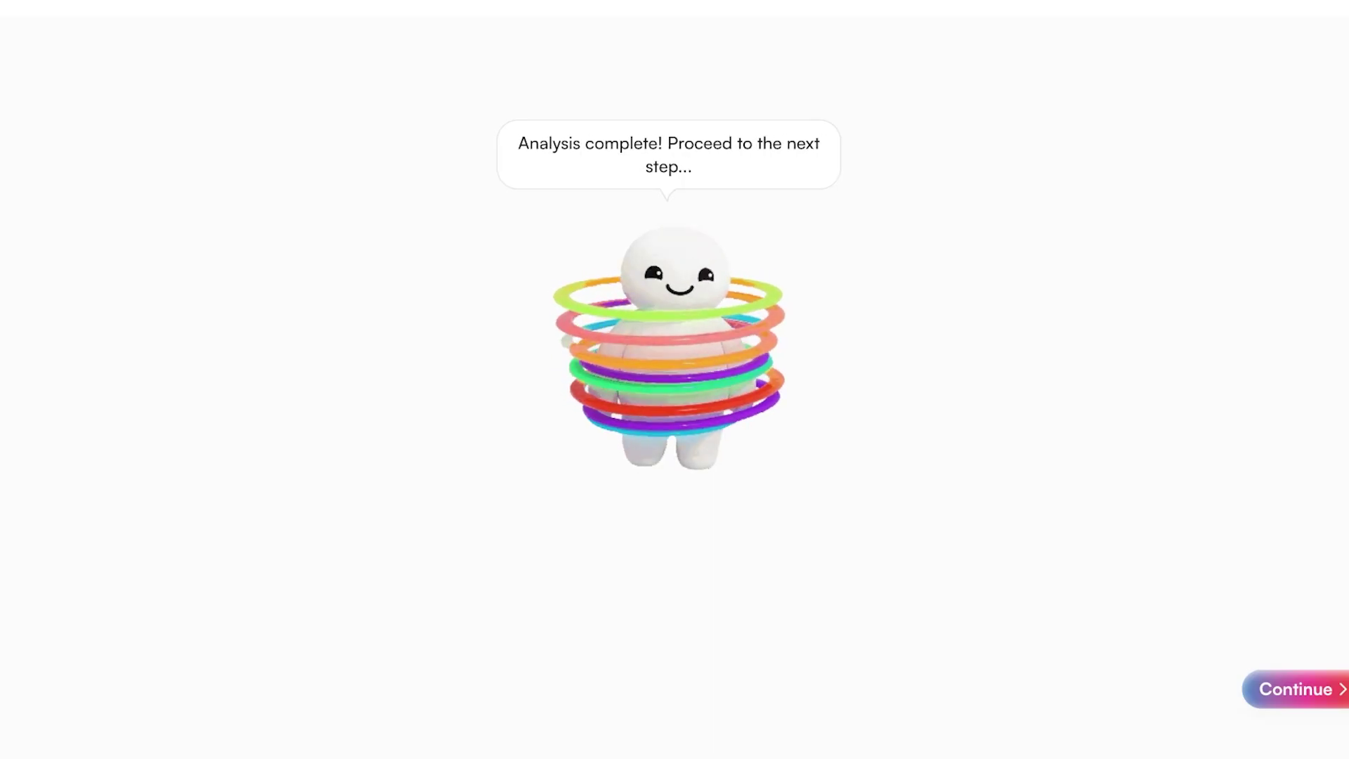
Step: Review the extracted rhode colours, description, guidelines, competitors and niches, then confirm them
key(Return)
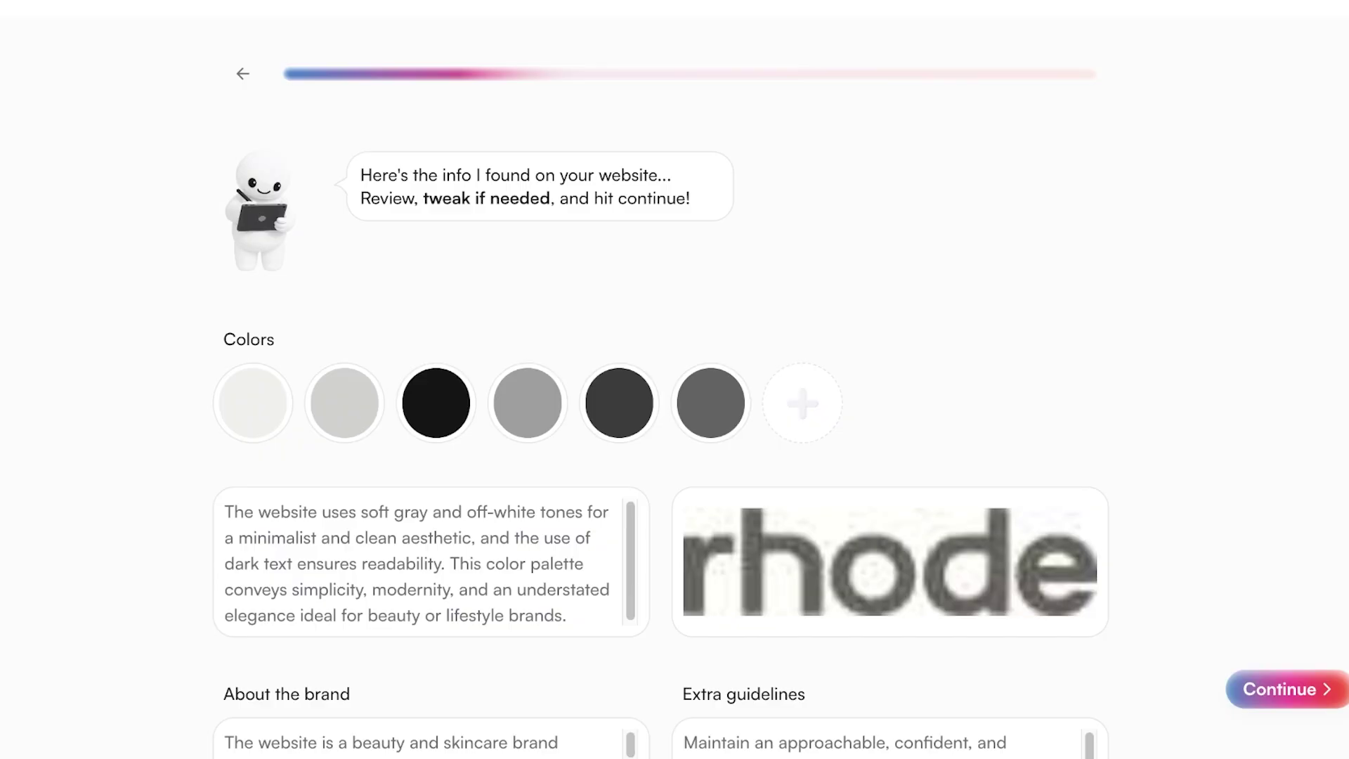
scroll(661, 405, down, 2)
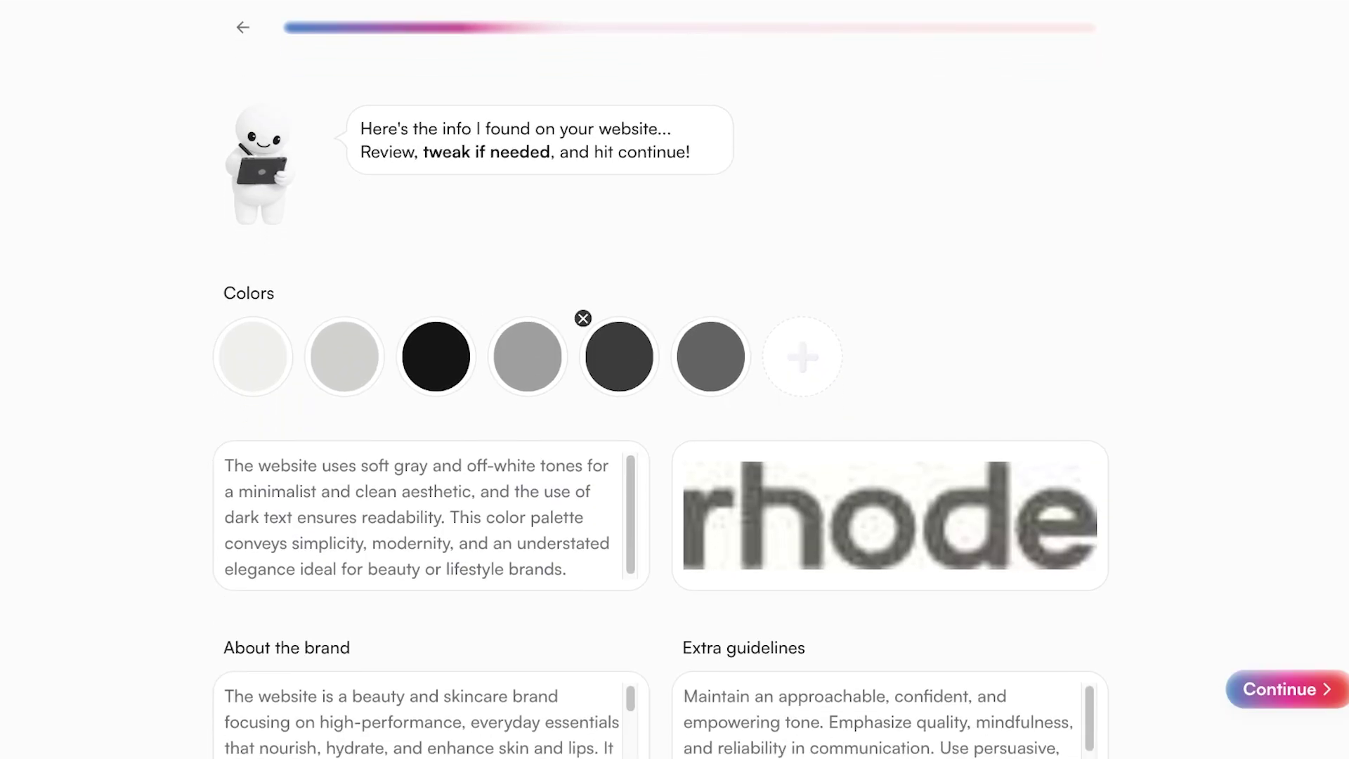
scroll(561, 352, down, 4)
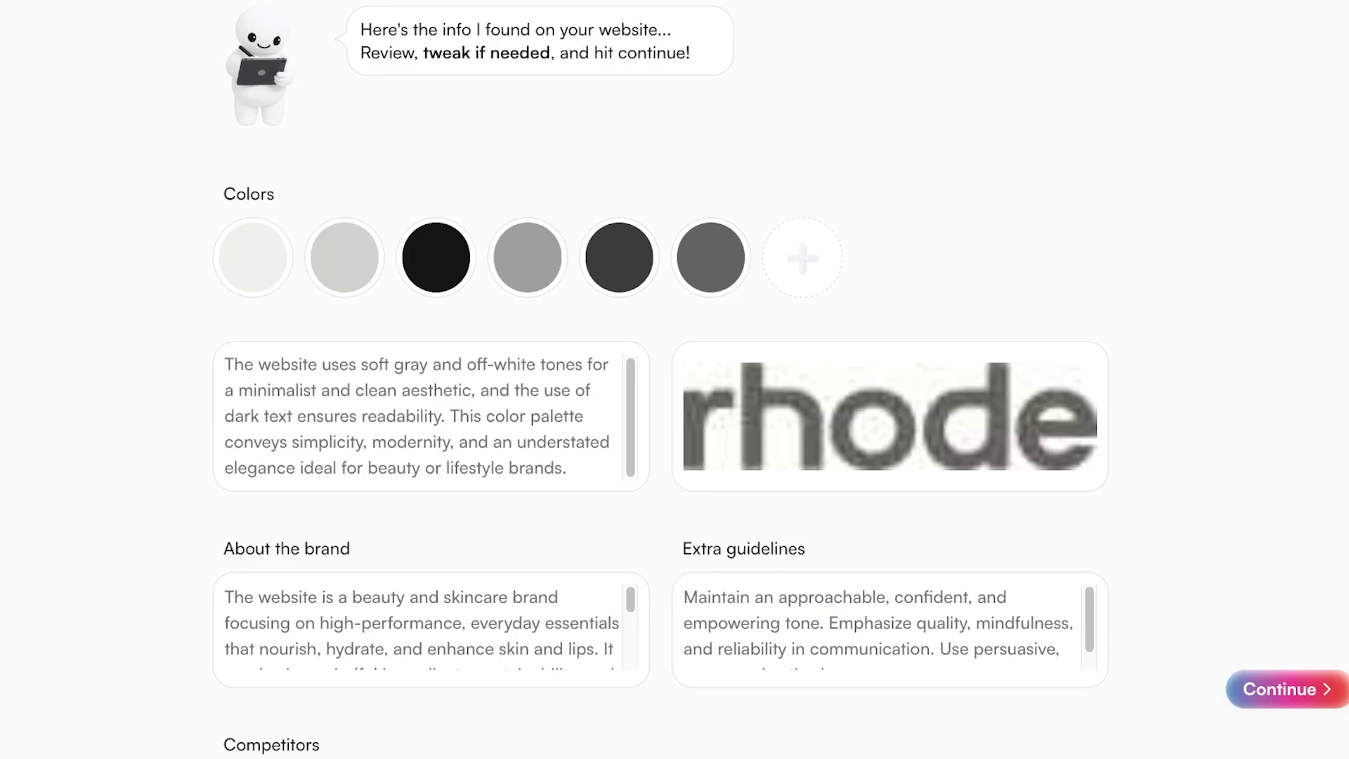
scroll(431, 611, down, 3)
scroll(430, 611, down, 5)
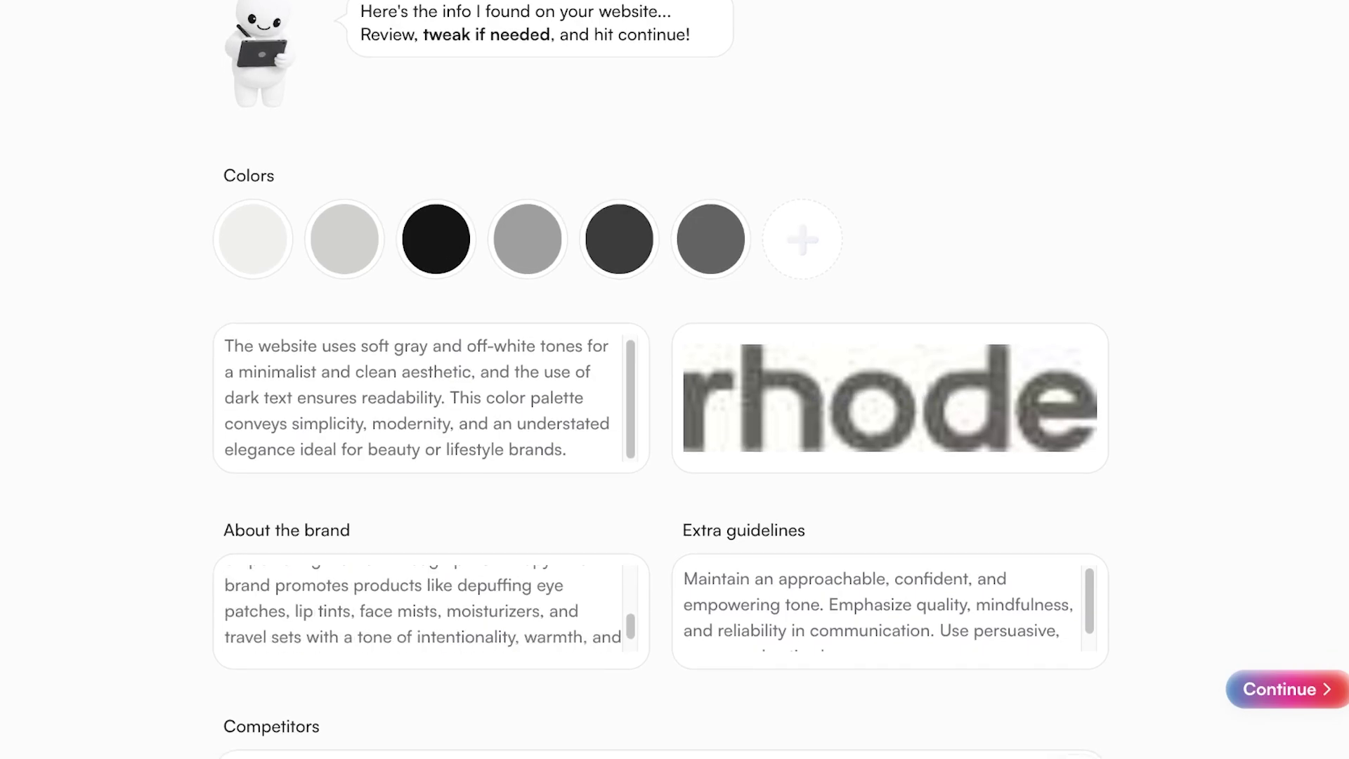
scroll(879, 456, down, 4)
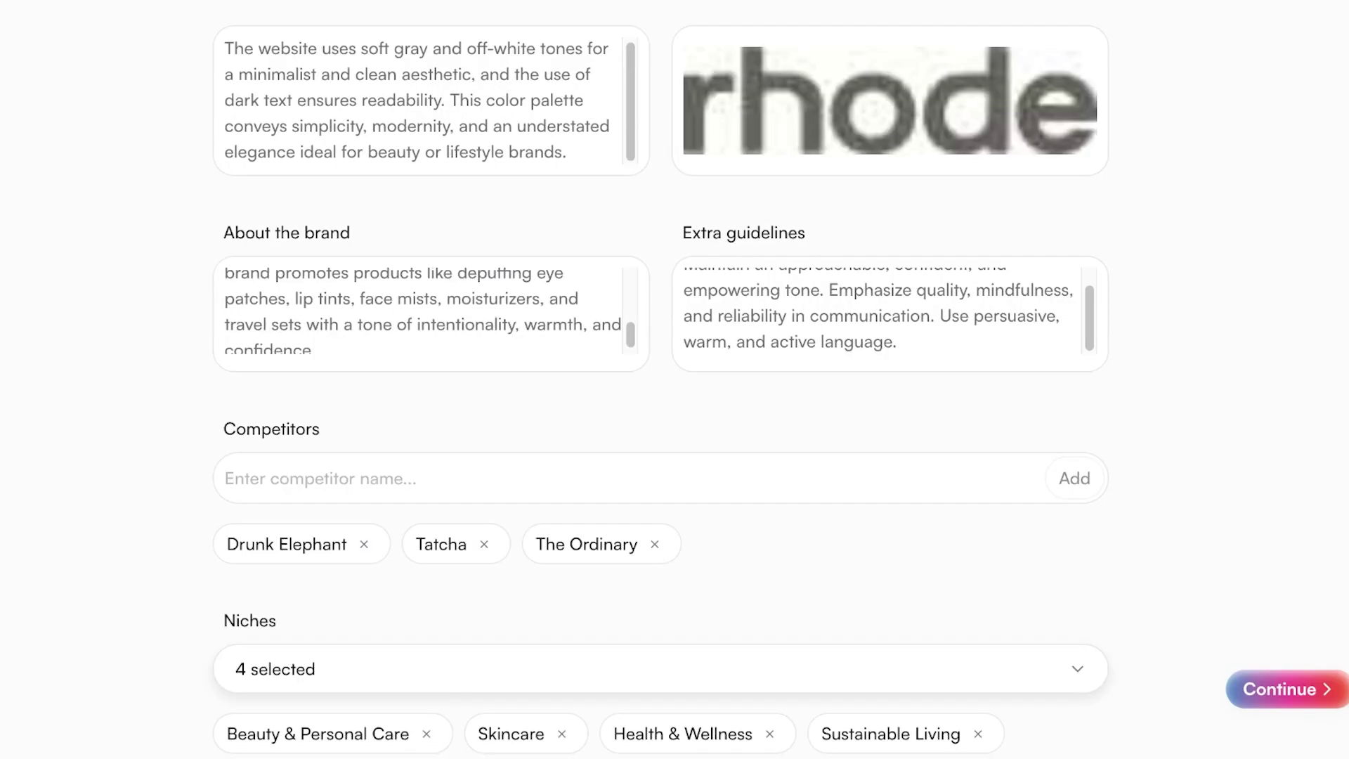
scroll(660, 379, down, 1)
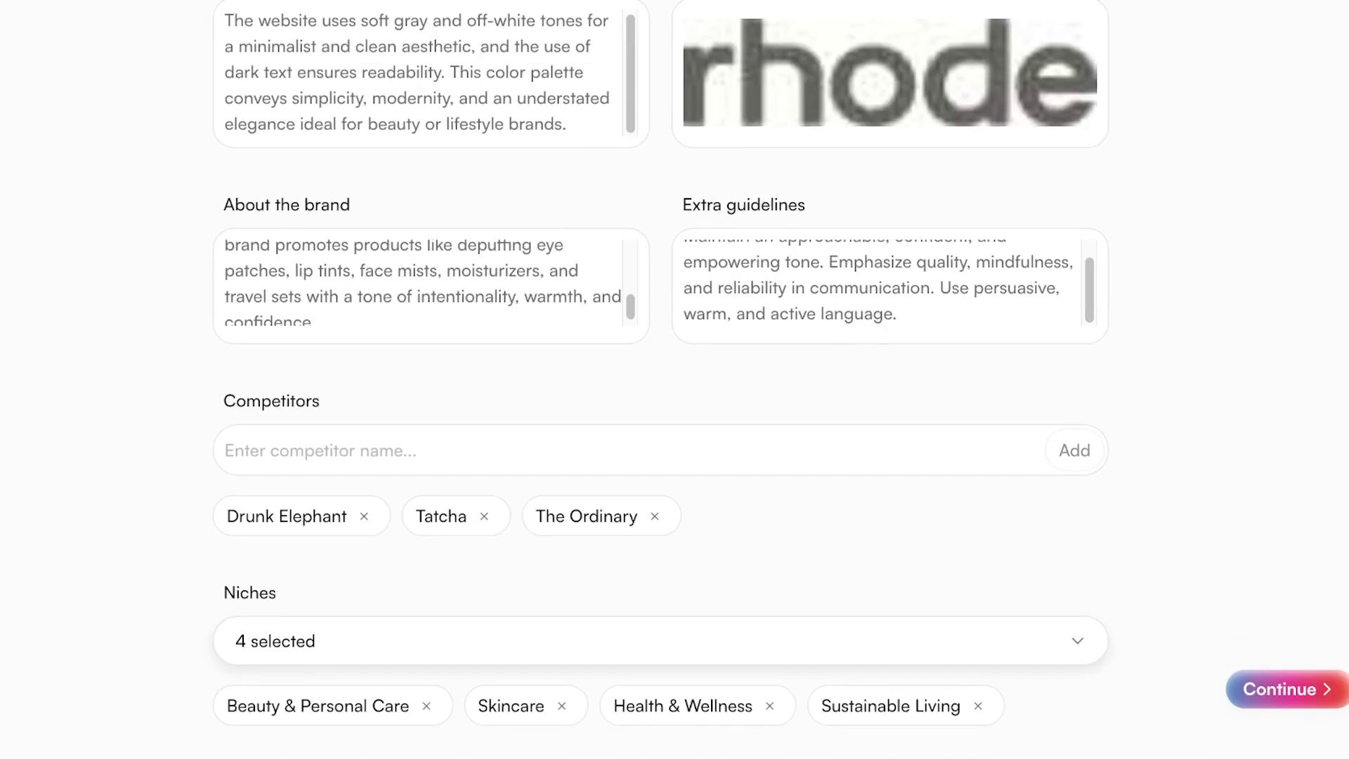
scroll(662, 380, up, 7)
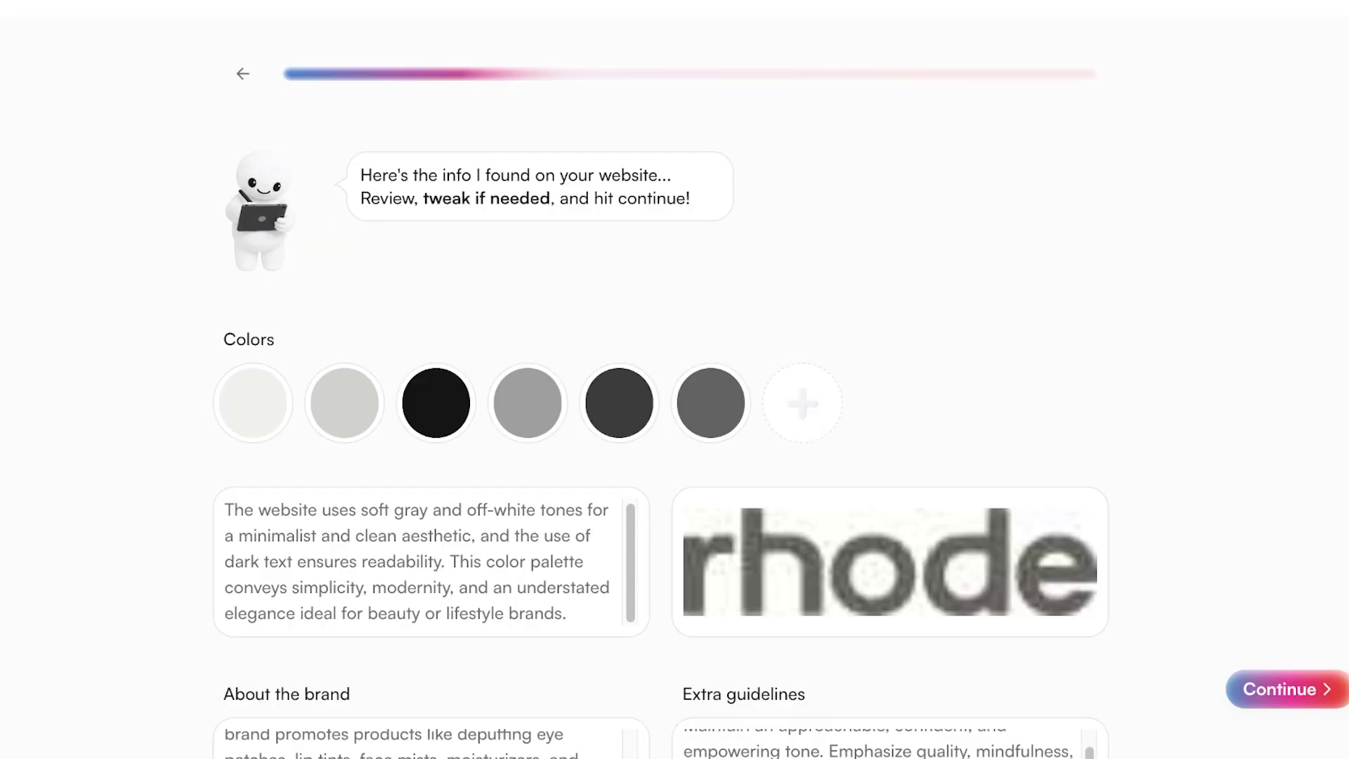
scroll(661, 380, down, 7)
scroll(661, 380, up, 7)
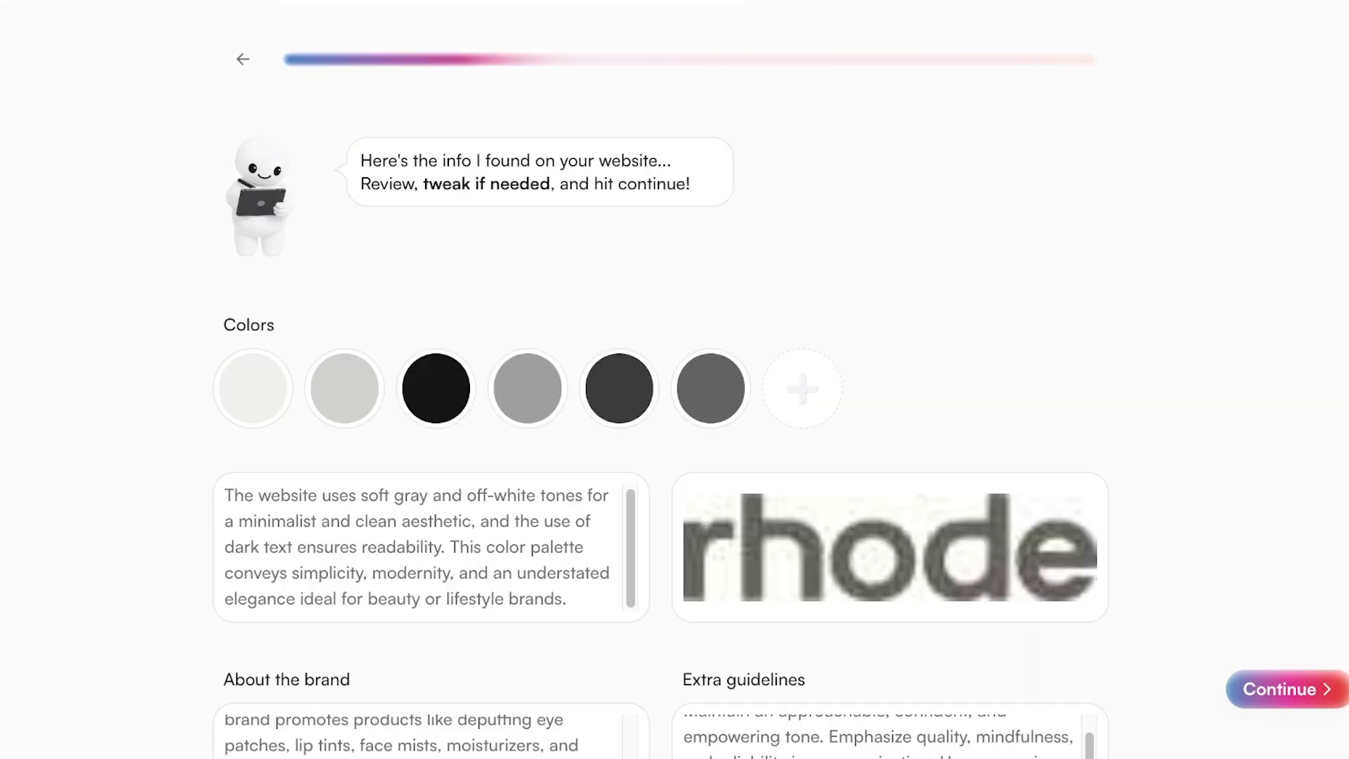
scroll(661, 381, down, 7)
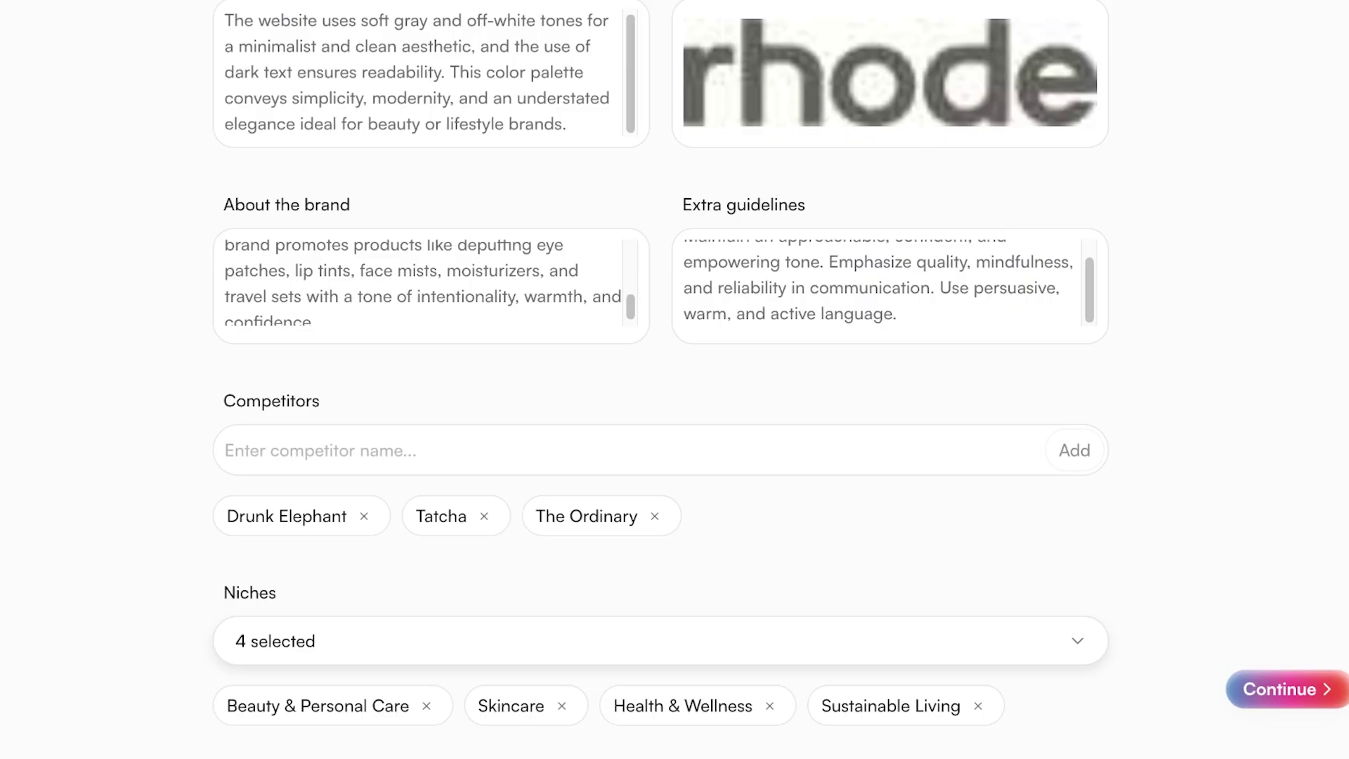
scroll(661, 379, up, 1)
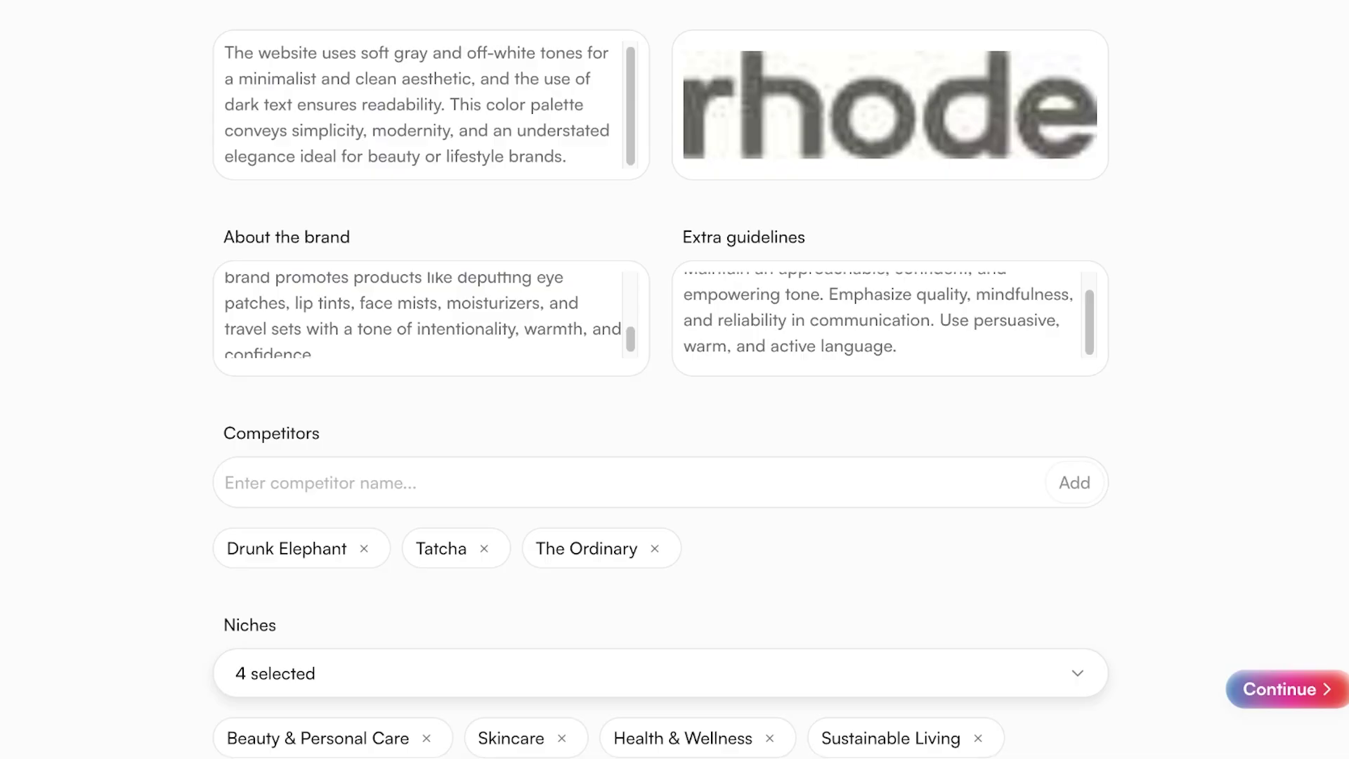
scroll(661, 379, up, 1)
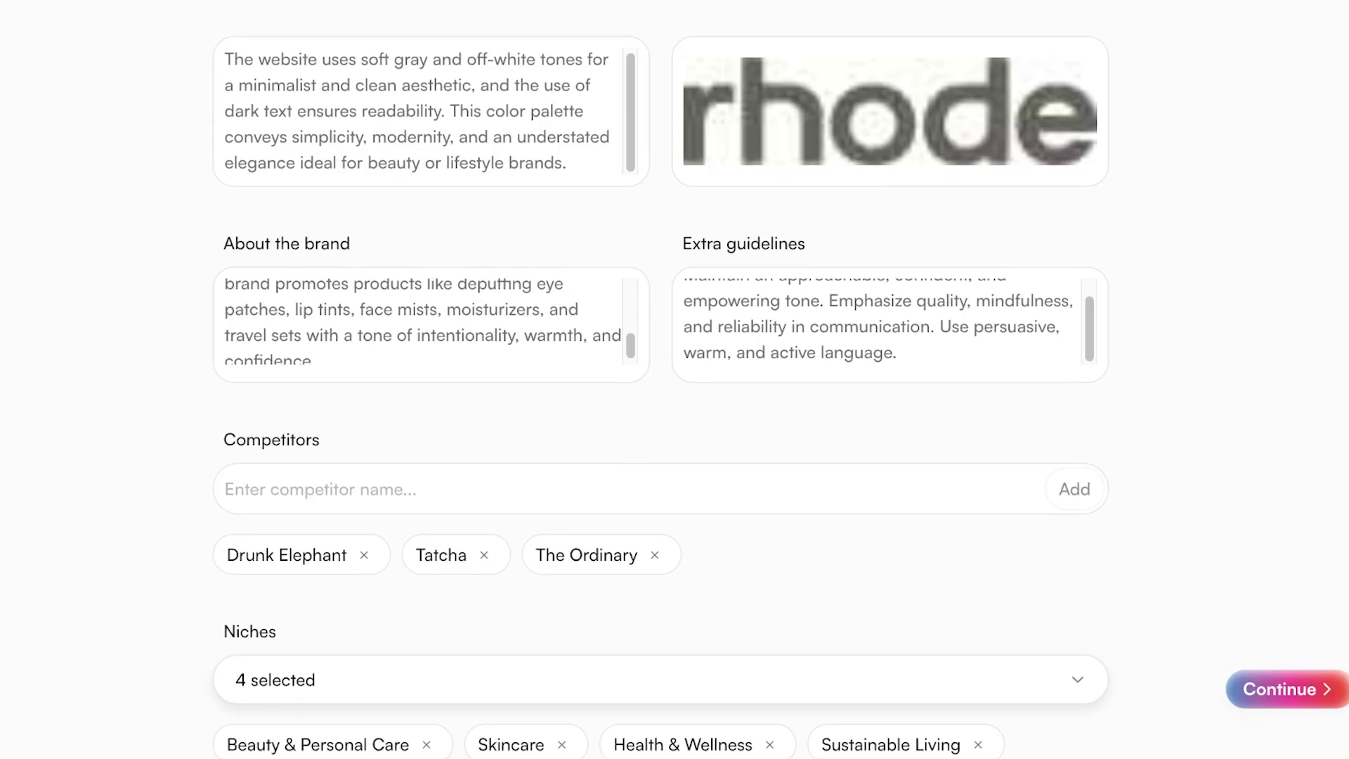
scroll(661, 379, up, 1)
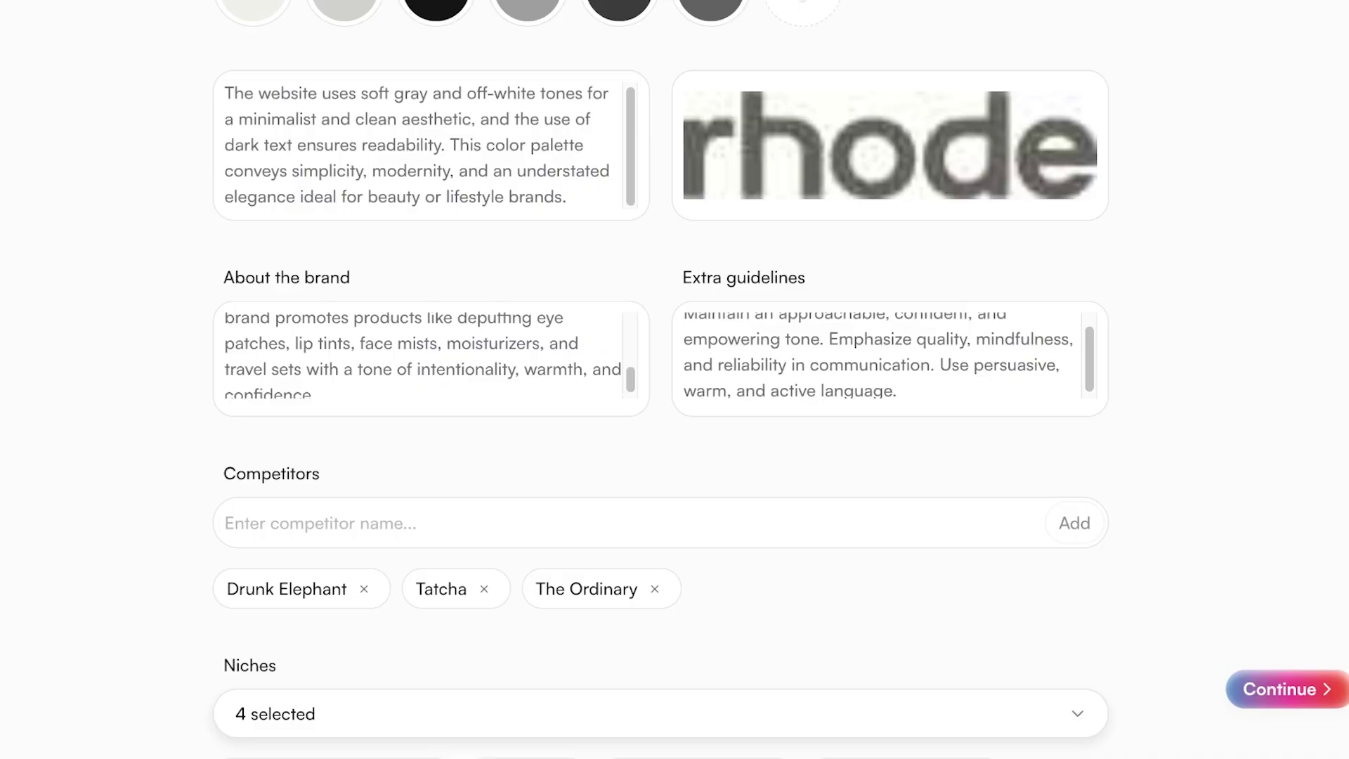
scroll(661, 380, up, 5)
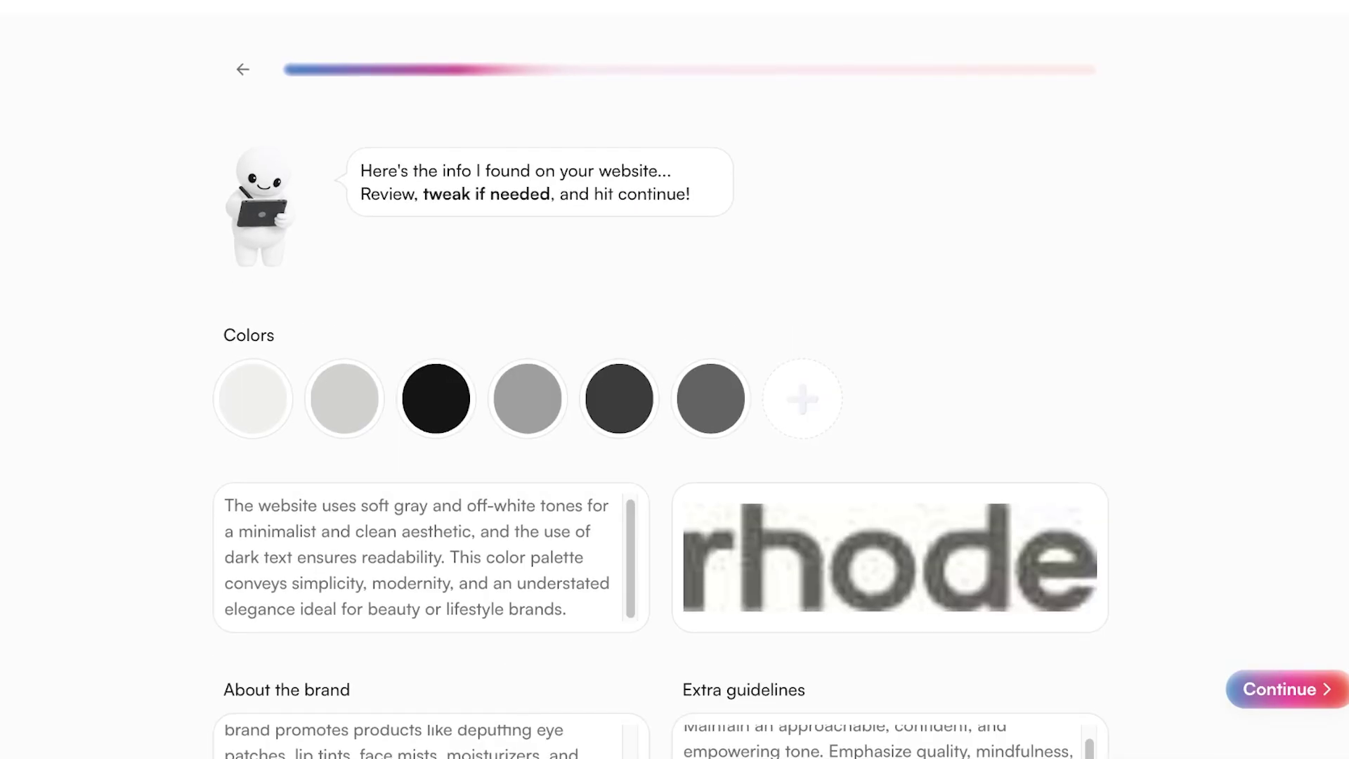
click(1280, 689)
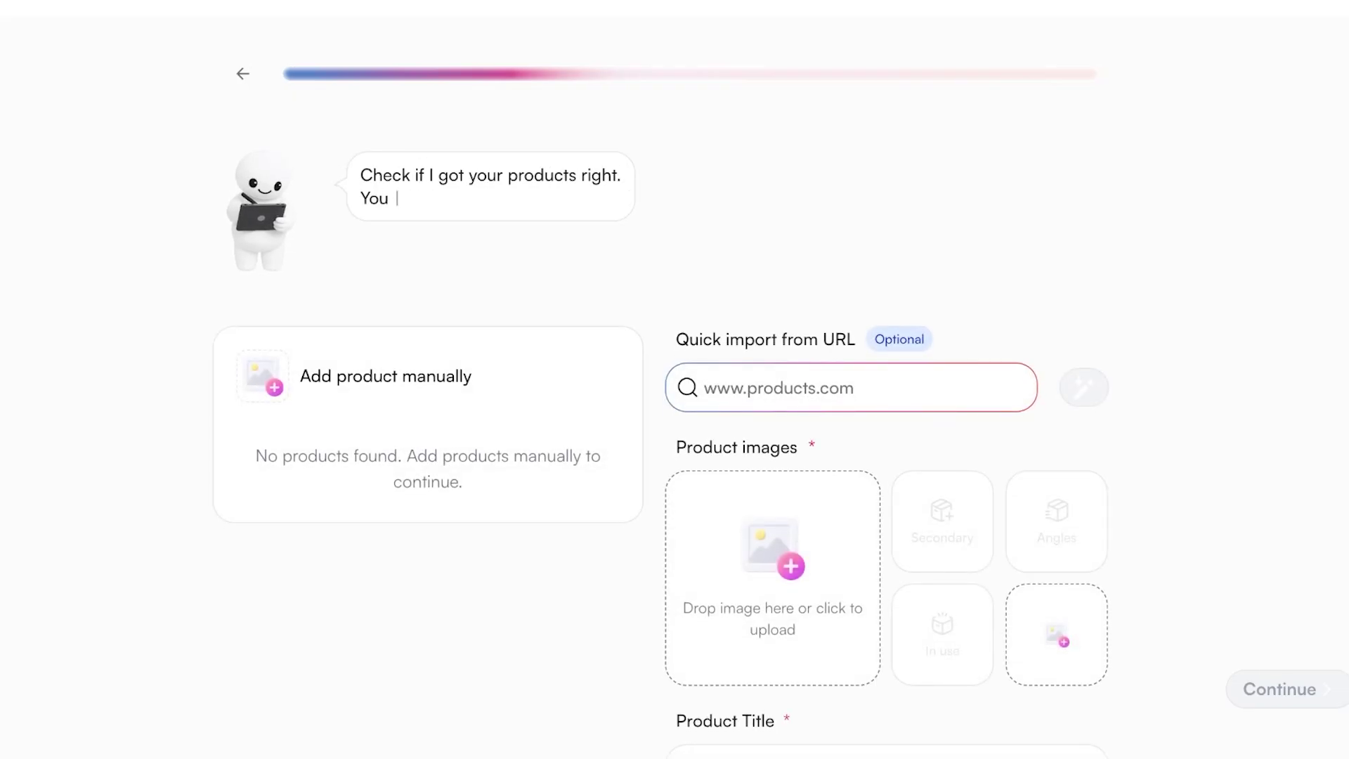
Step: Scroll the empty products page down to the Product images, Title and Description fields
scroll(663, 387, down, 3)
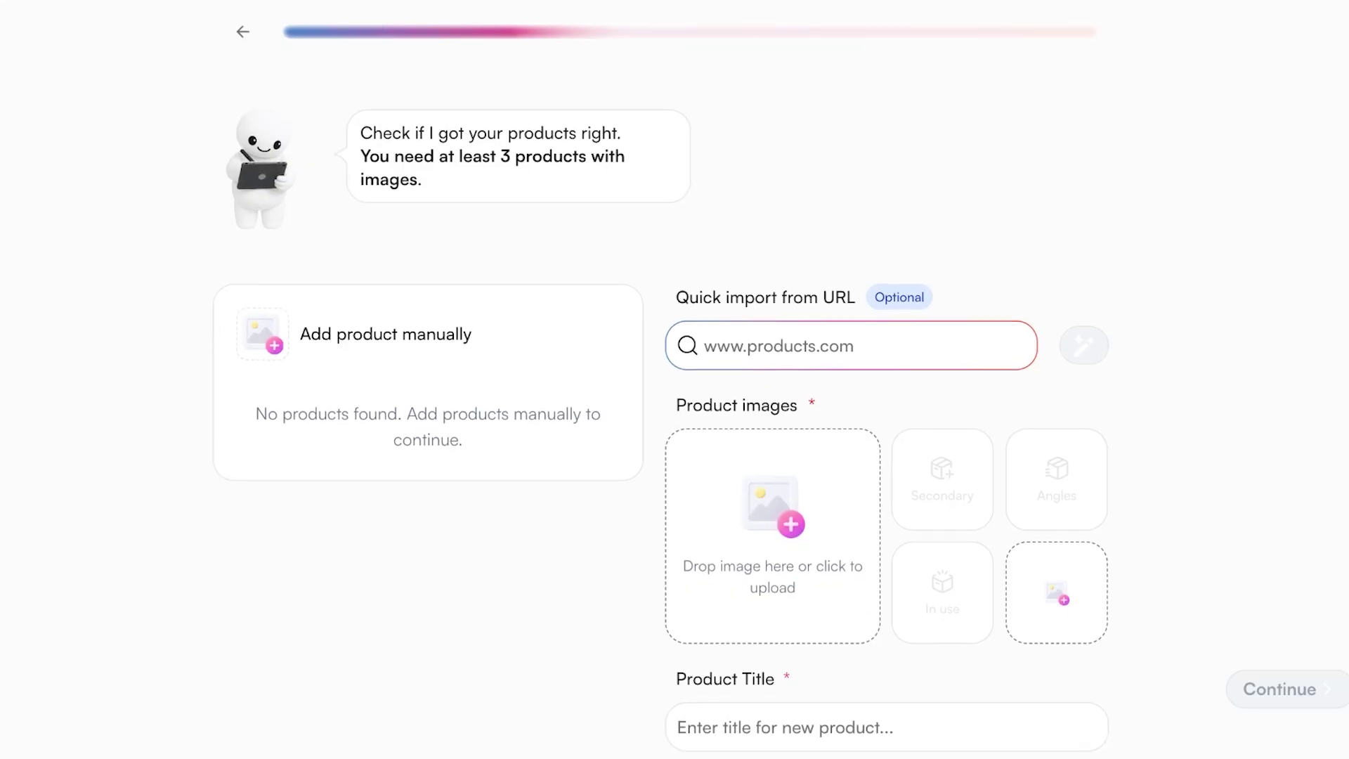
scroll(670, 378, down, 3)
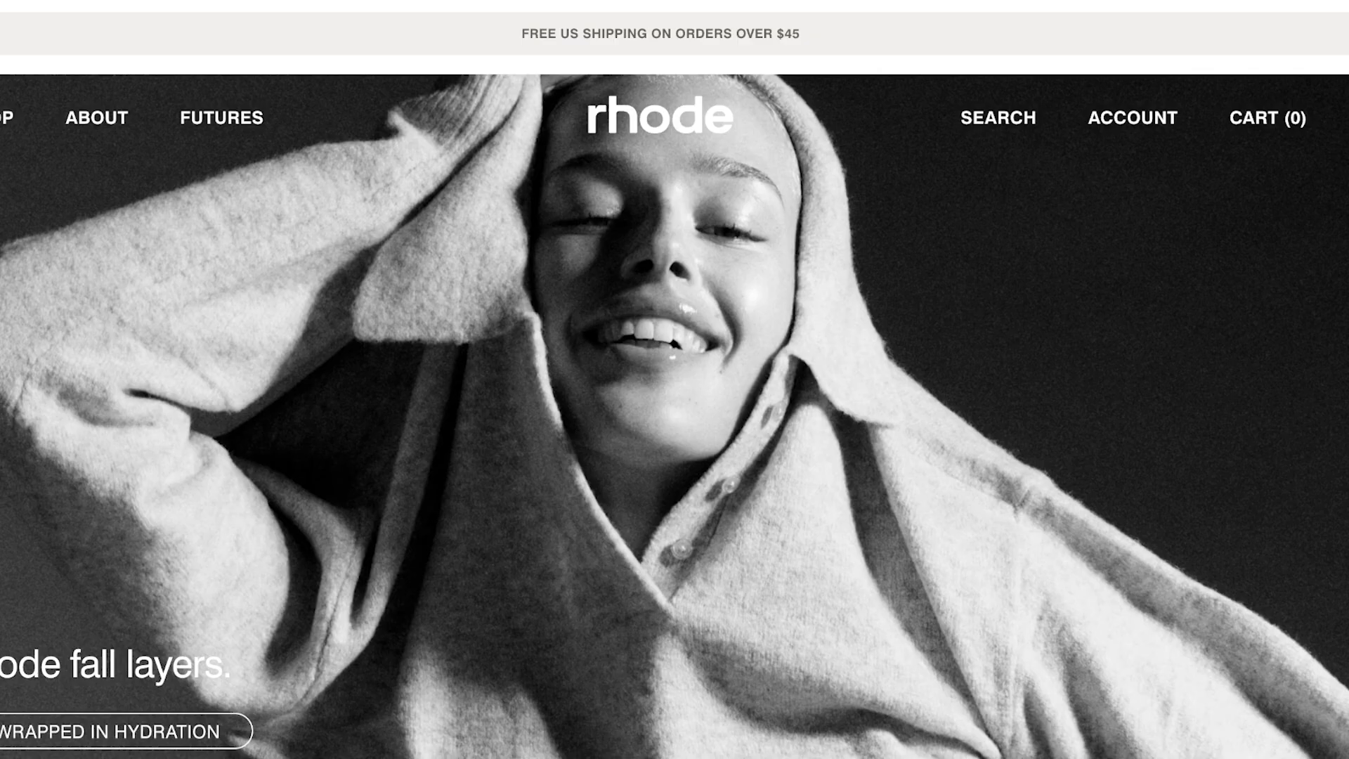
scroll(674, 399, down, 5)
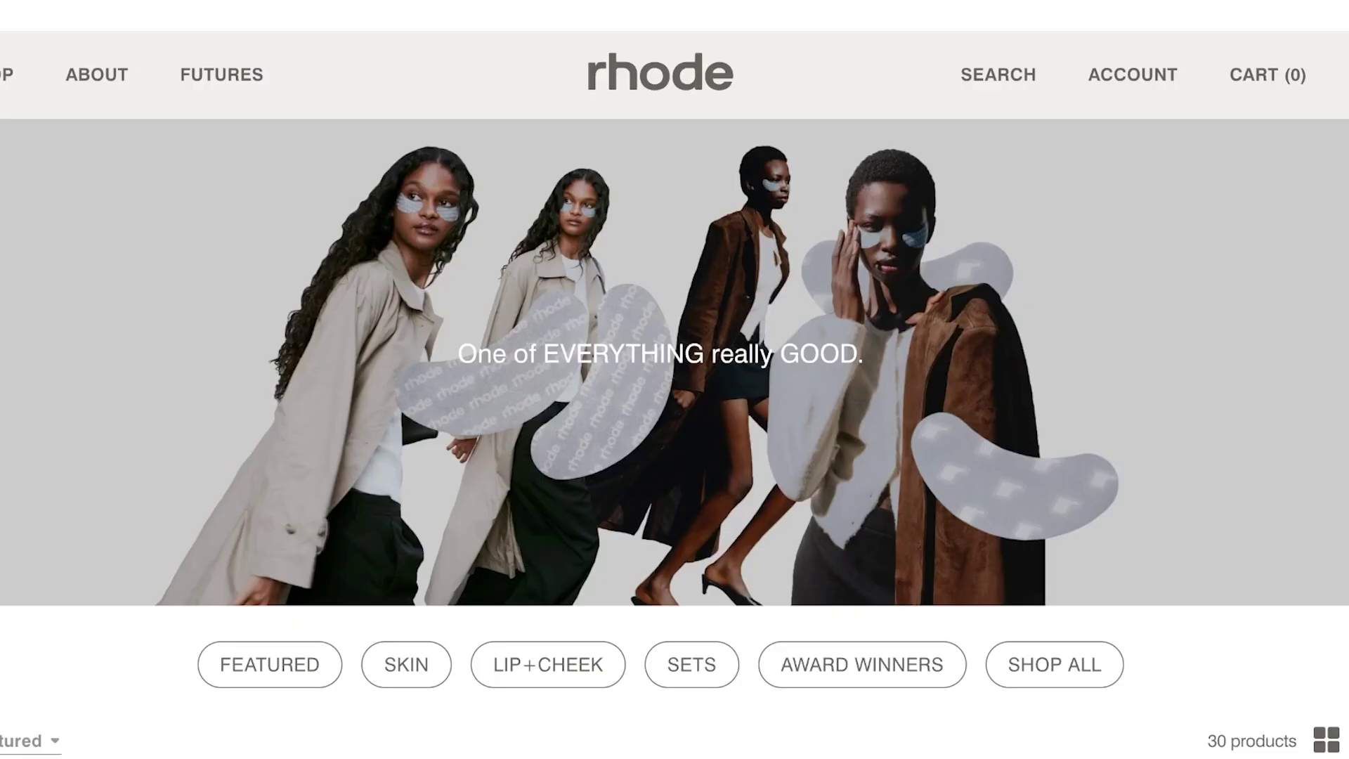
Step: Scroll through the rhode Shop All product grid looking for the peptide lip tint
scroll(674, 379, down, 9)
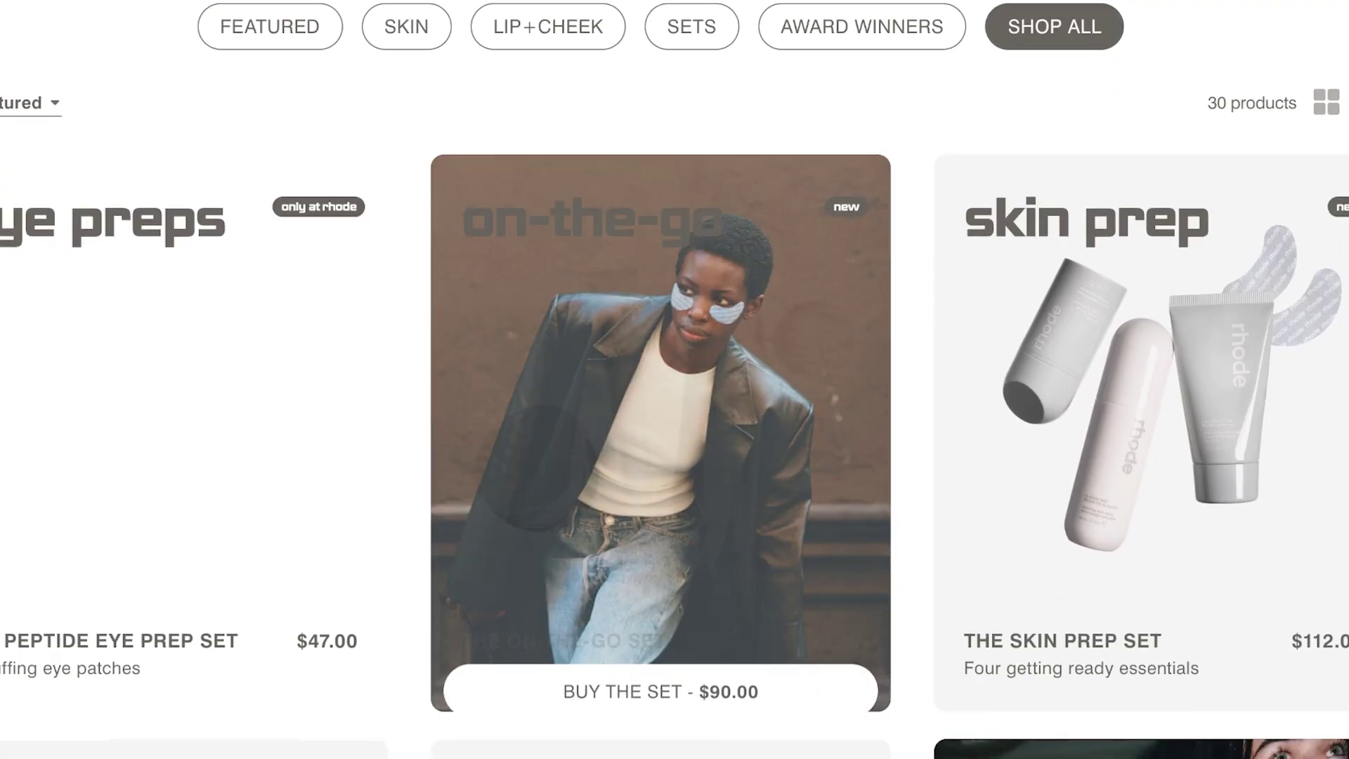
scroll(660, 380, down, 10)
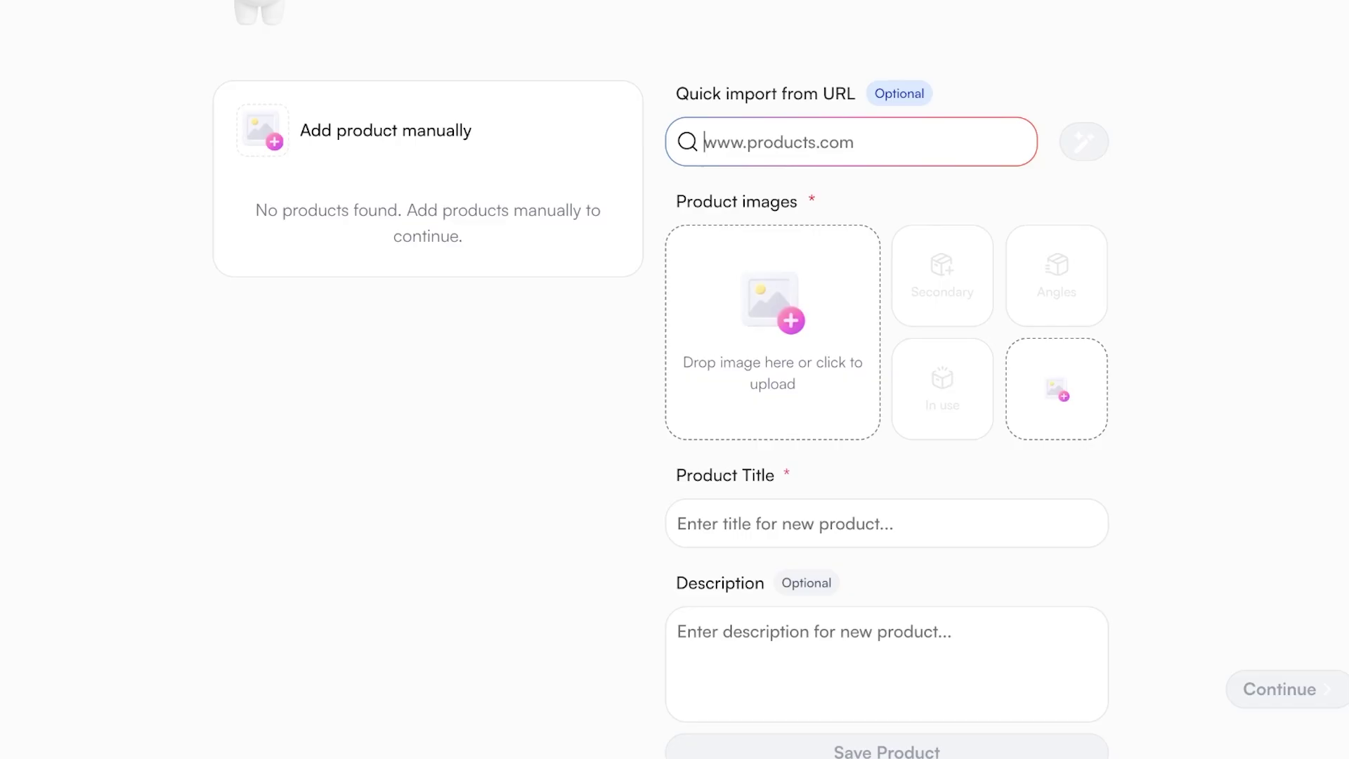
Step: Import the peptide lip tint from its rhode product link, retrying the import once
text(https://www.rhodeskin.com/products/peptide-lip-tint-salty-tan)
key(Return)
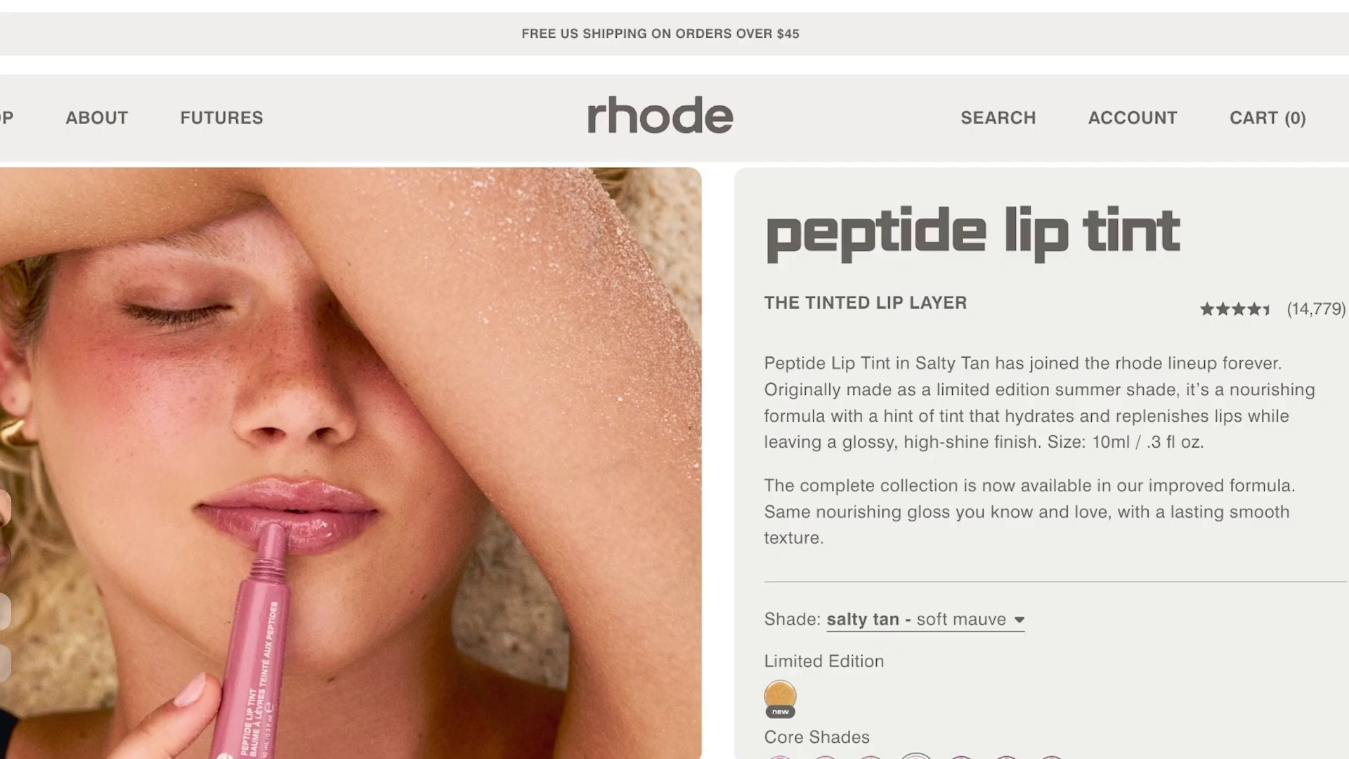
scroll(675, 379, down, 10)
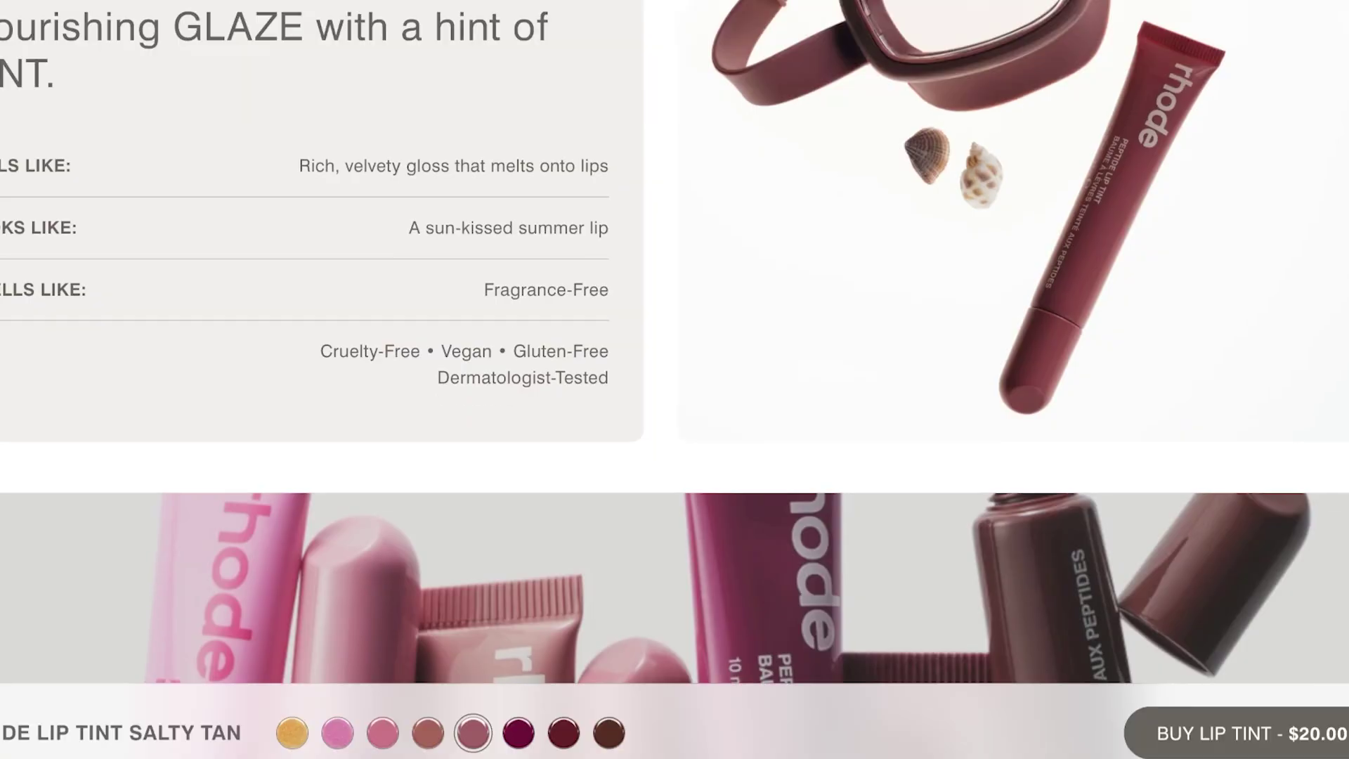
scroll(675, 379, down, 10)
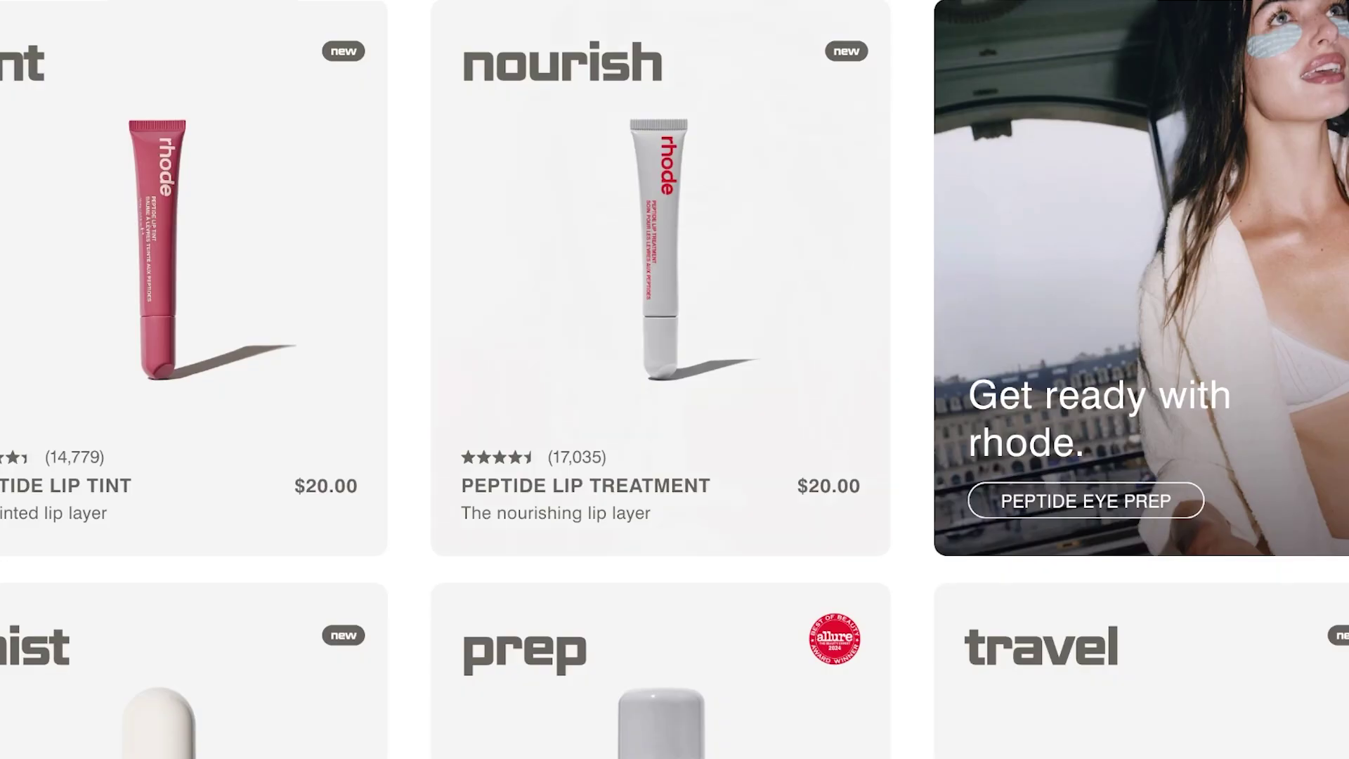
scroll(662, 387, down, 10)
scroll(661, 387, up, 3)
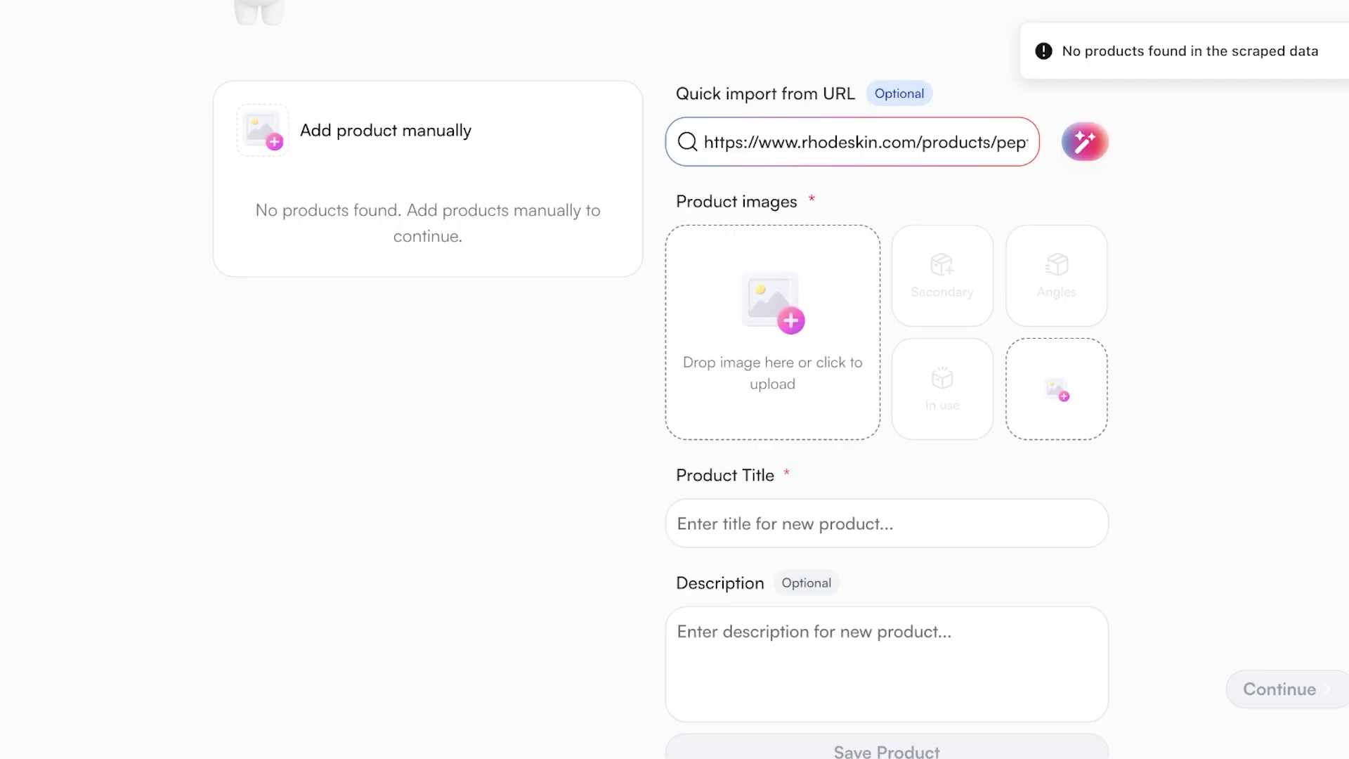
key(Return)
key(ctrl+a)
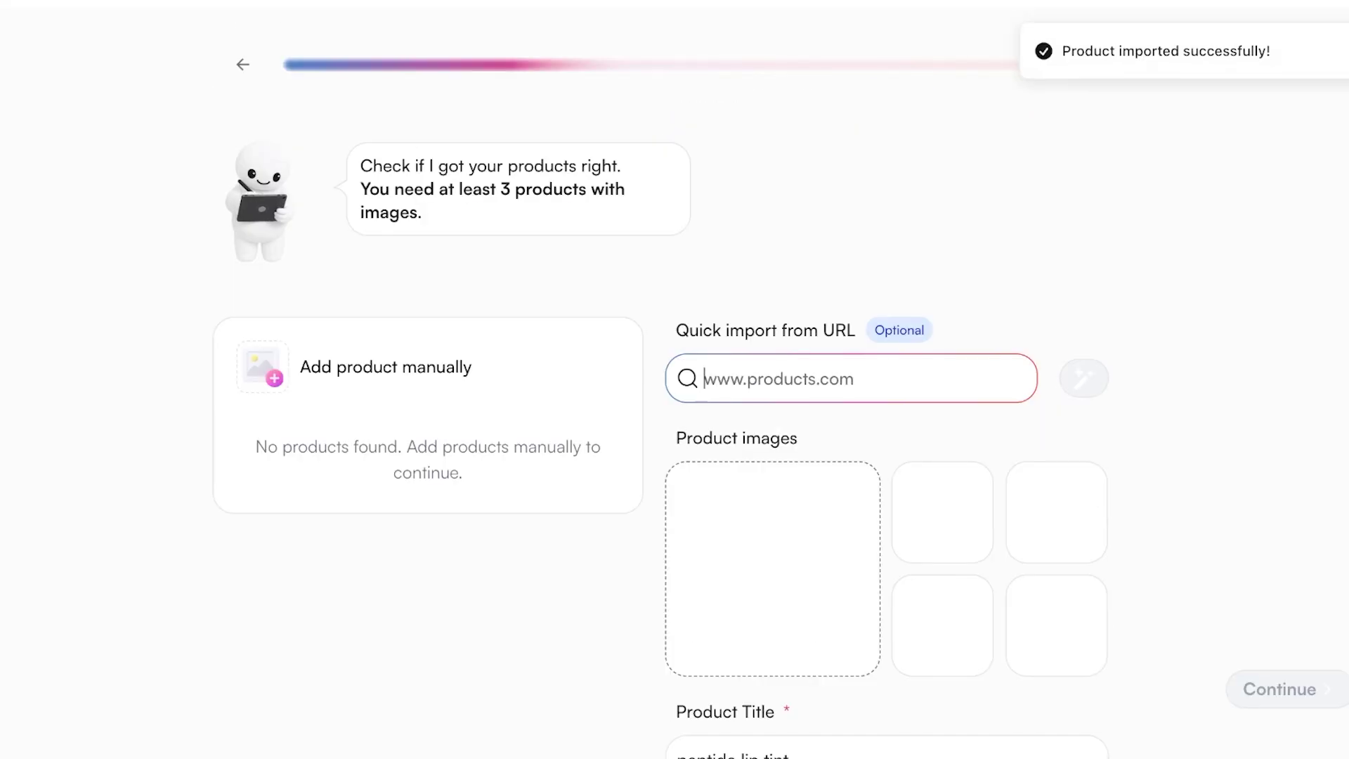
Step: Import the glazing milk product from its rhode product link
text(rhodeskin.com/products/glazing-milk)
key(Return)
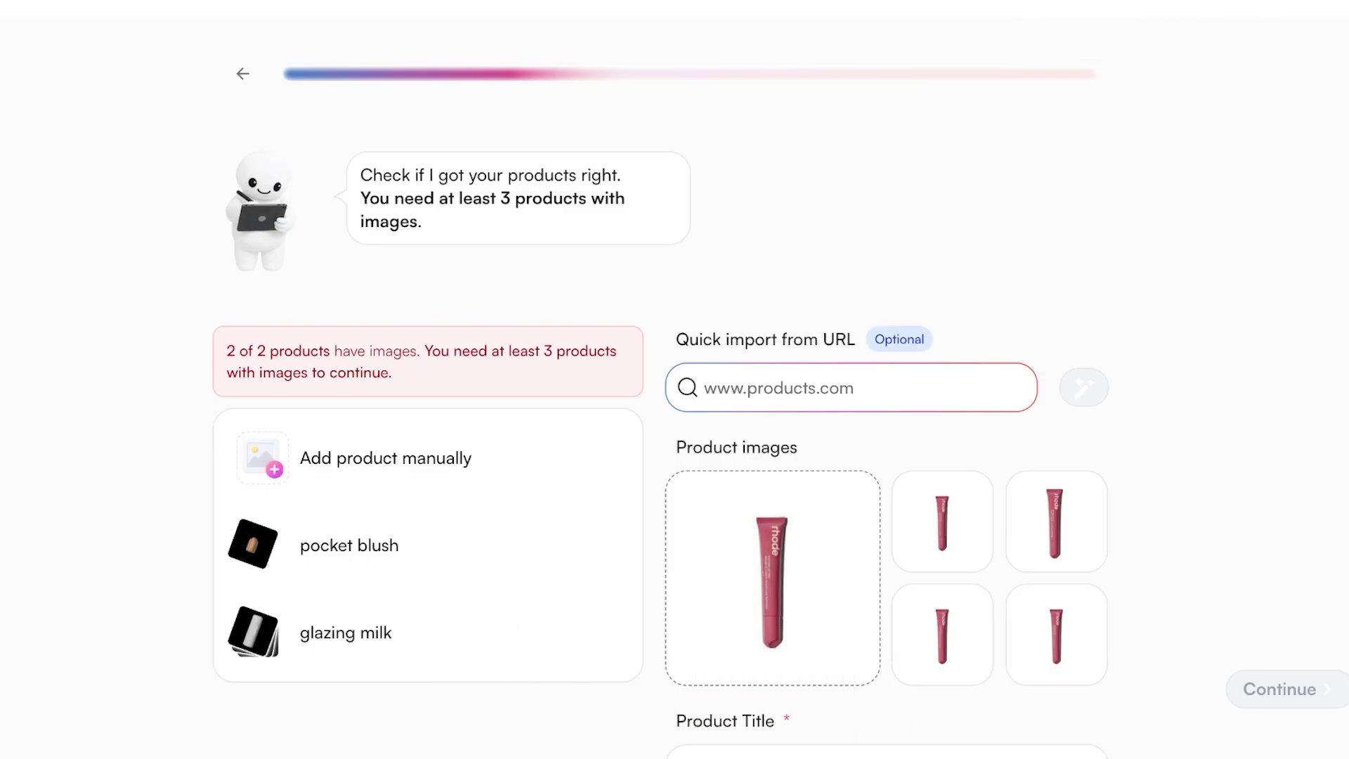
scroll(1089, 482, down, 3)
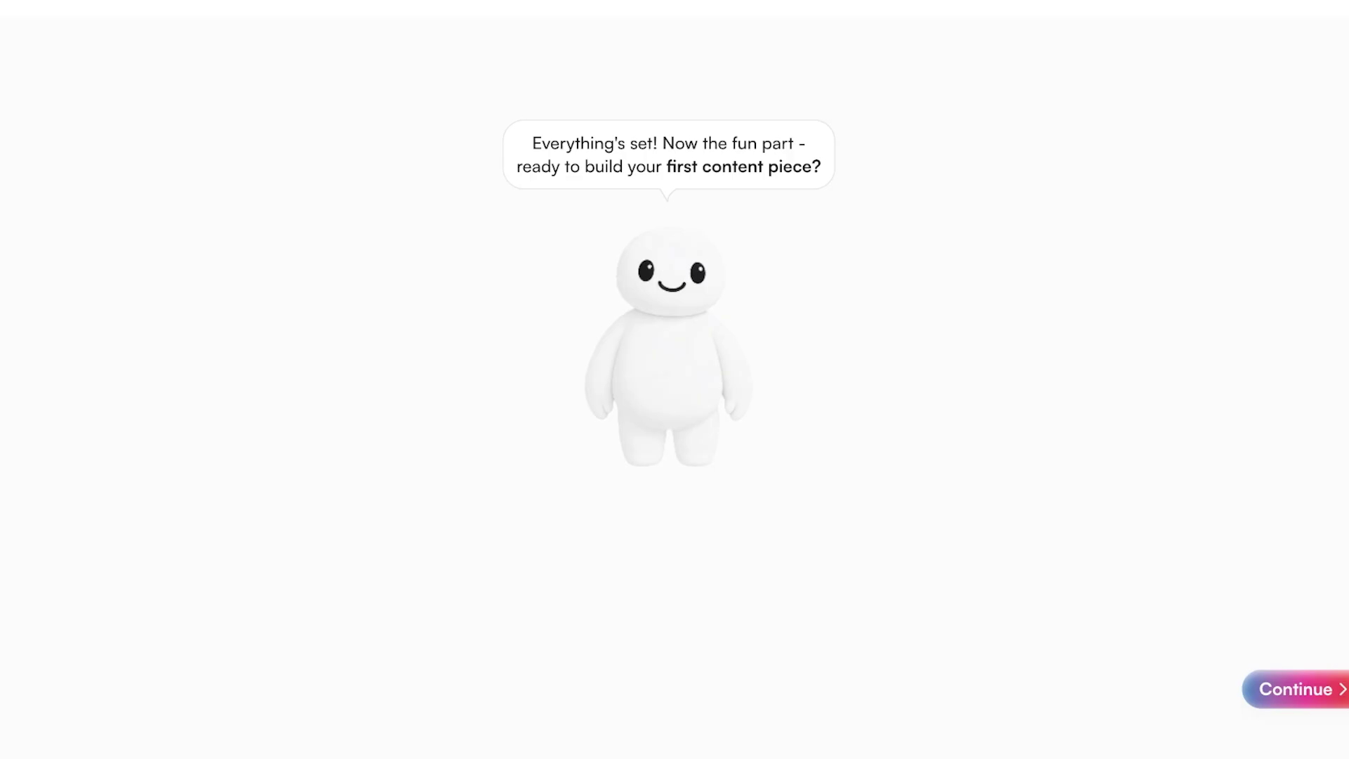
Step: Browse the ad template gallery and pick the Let AI Choose card
key(Return)
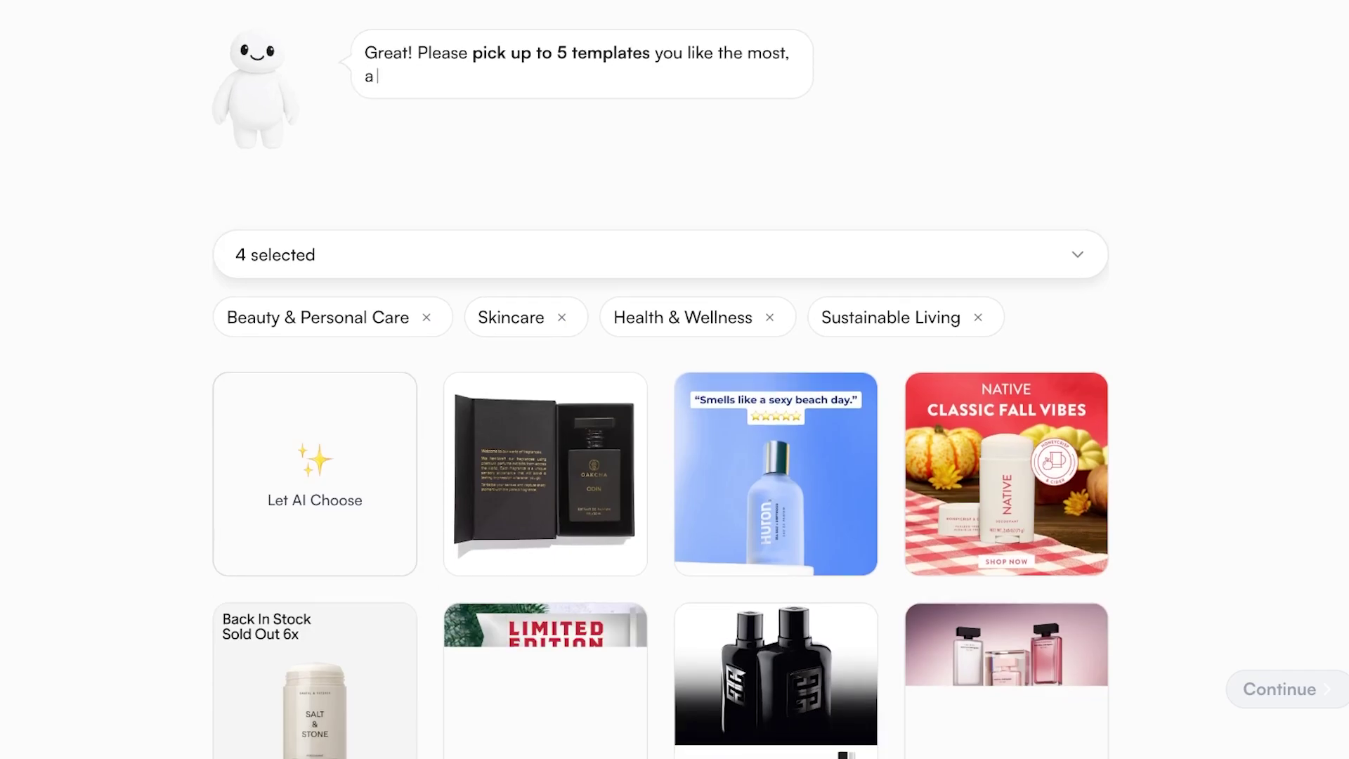
scroll(661, 422, down, 5)
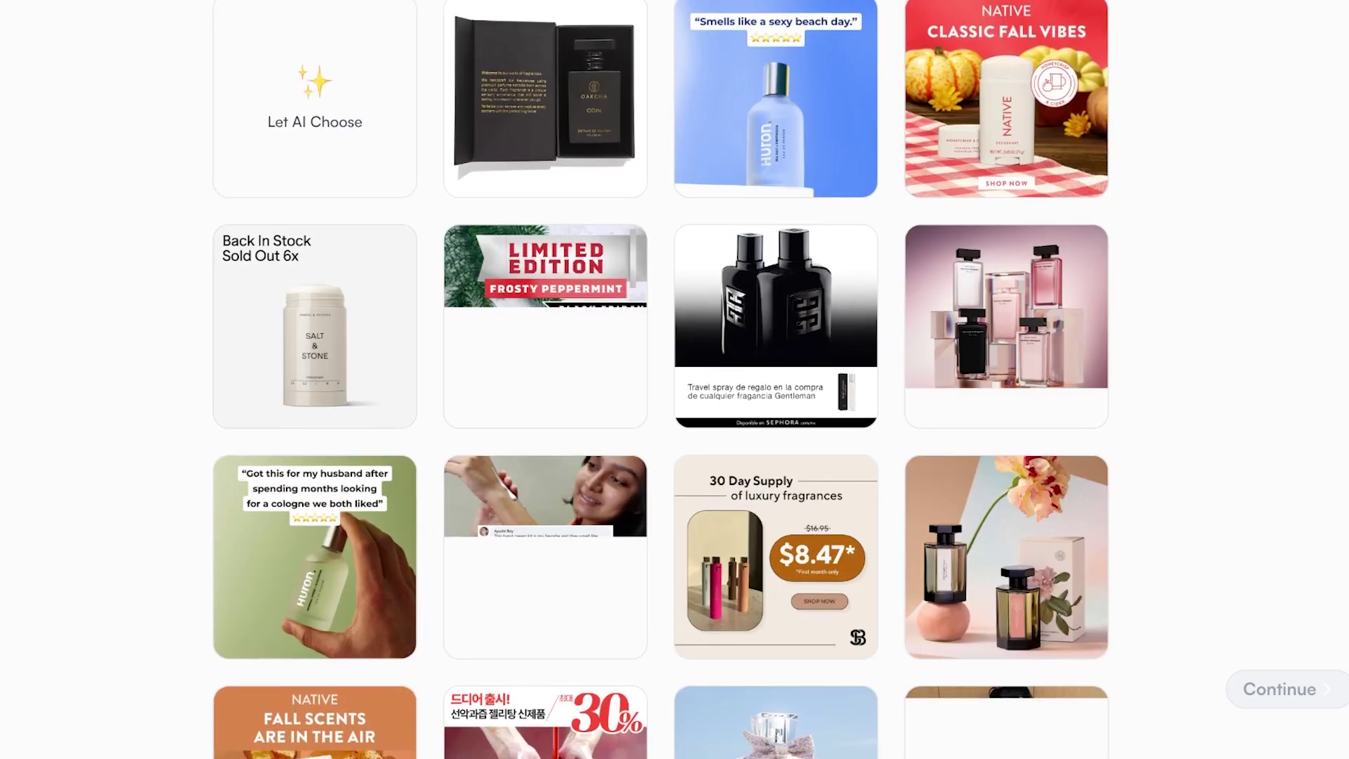
scroll(661, 422, up, 4)
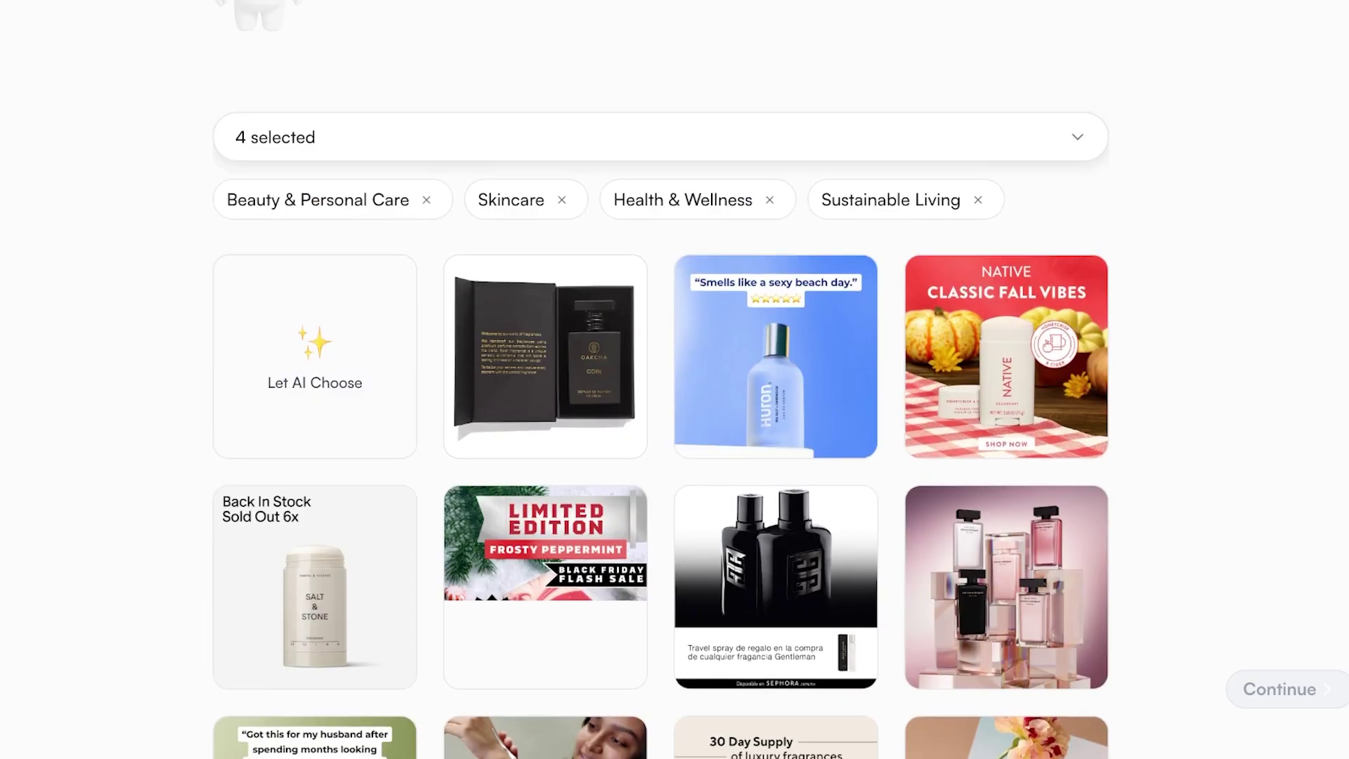
scroll(660, 379, down, 8)
scroll(661, 380, up, 12)
scroll(661, 380, down, 10)
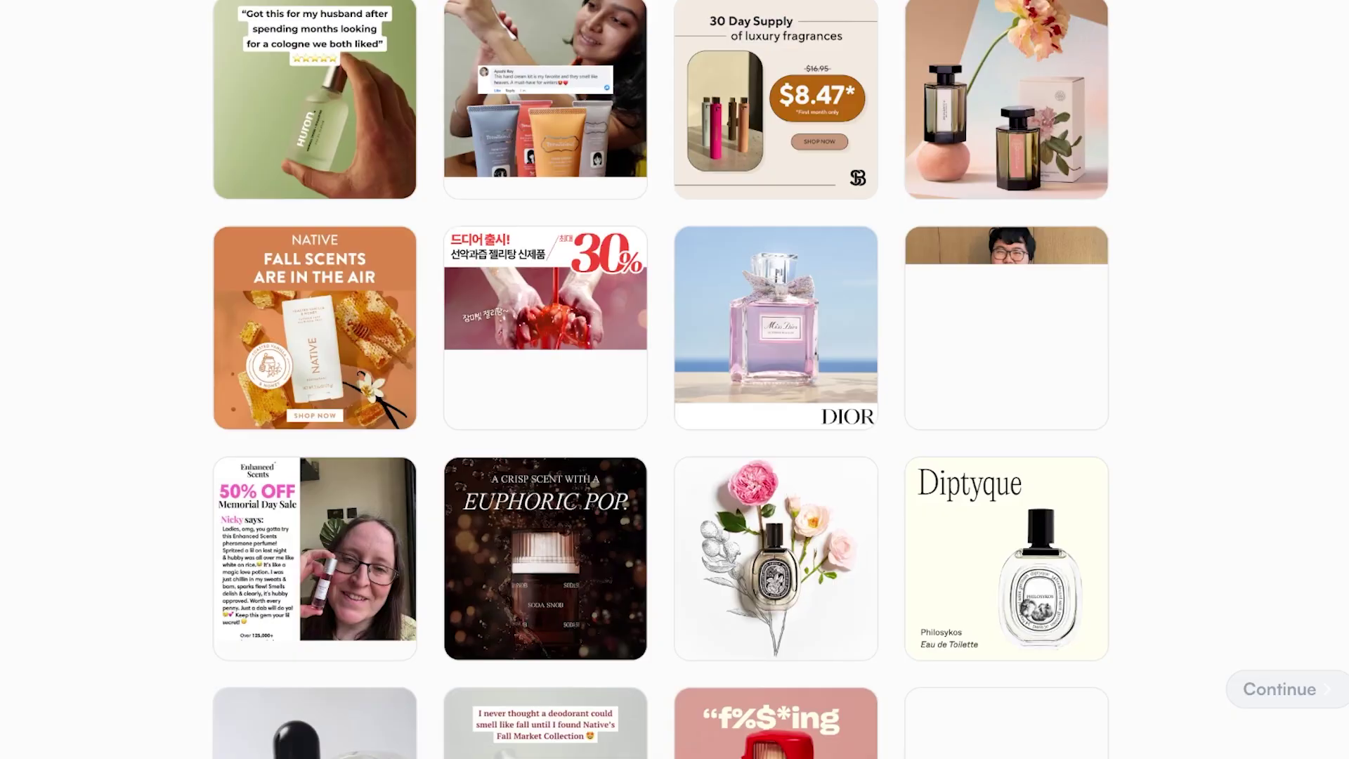
scroll(660, 379, up, 10)
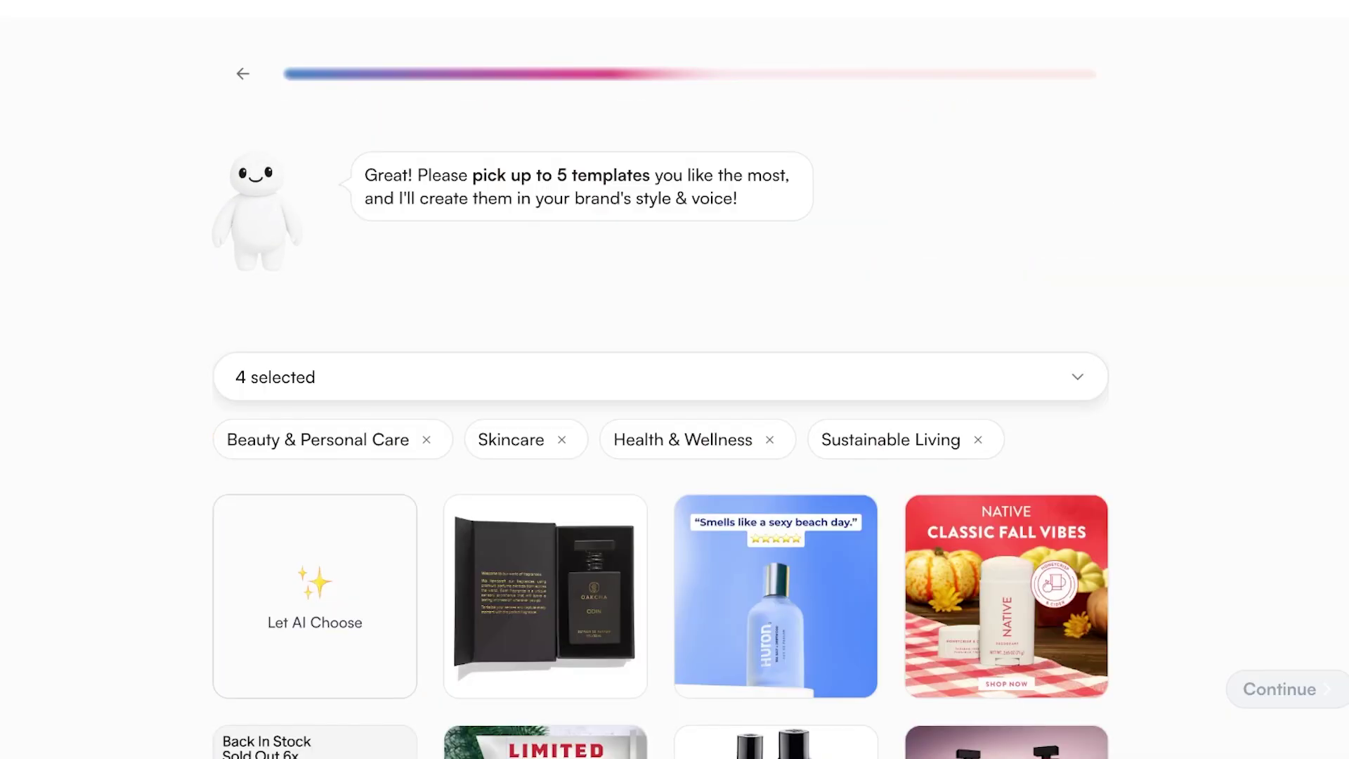
click(316, 596)
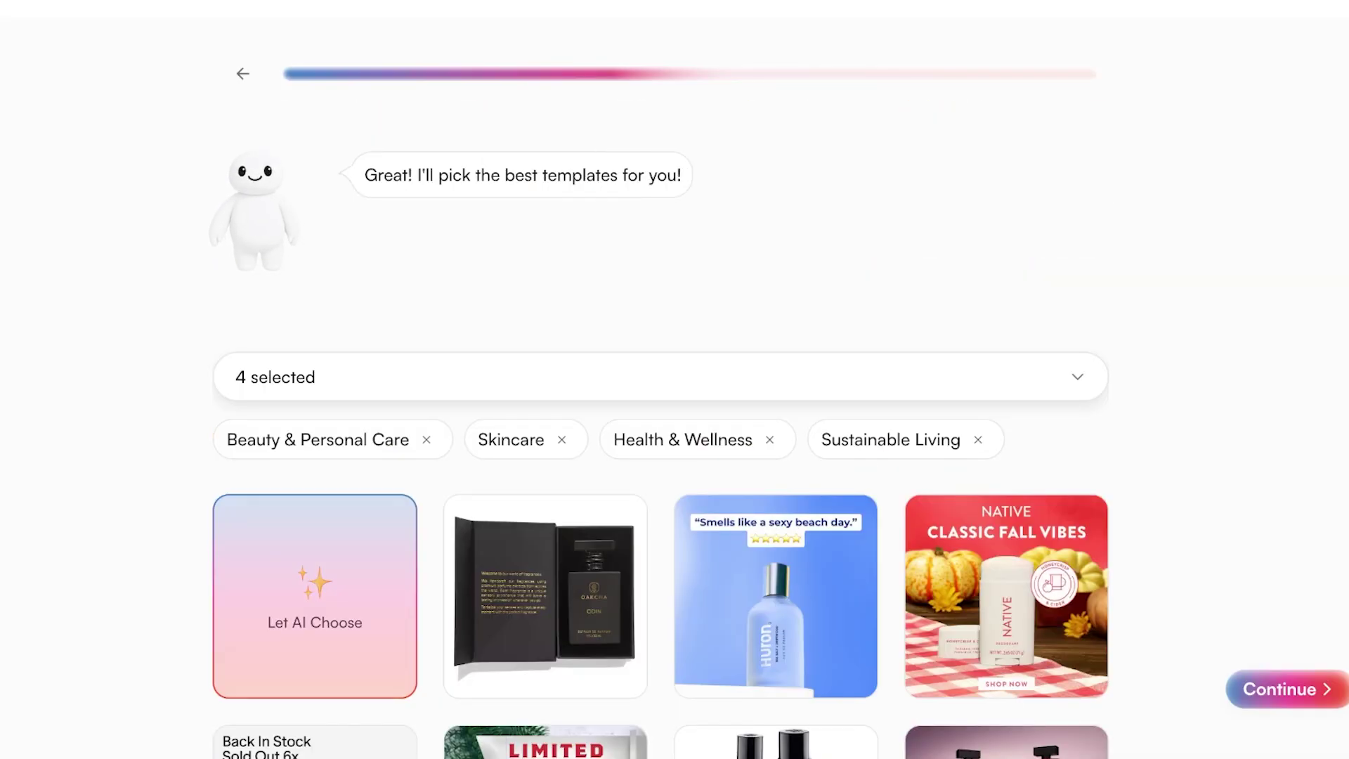
Step: Generate the ad creatives, starting the review deck with the Effortless Radiance tinted moisturizer ad
key(Return)
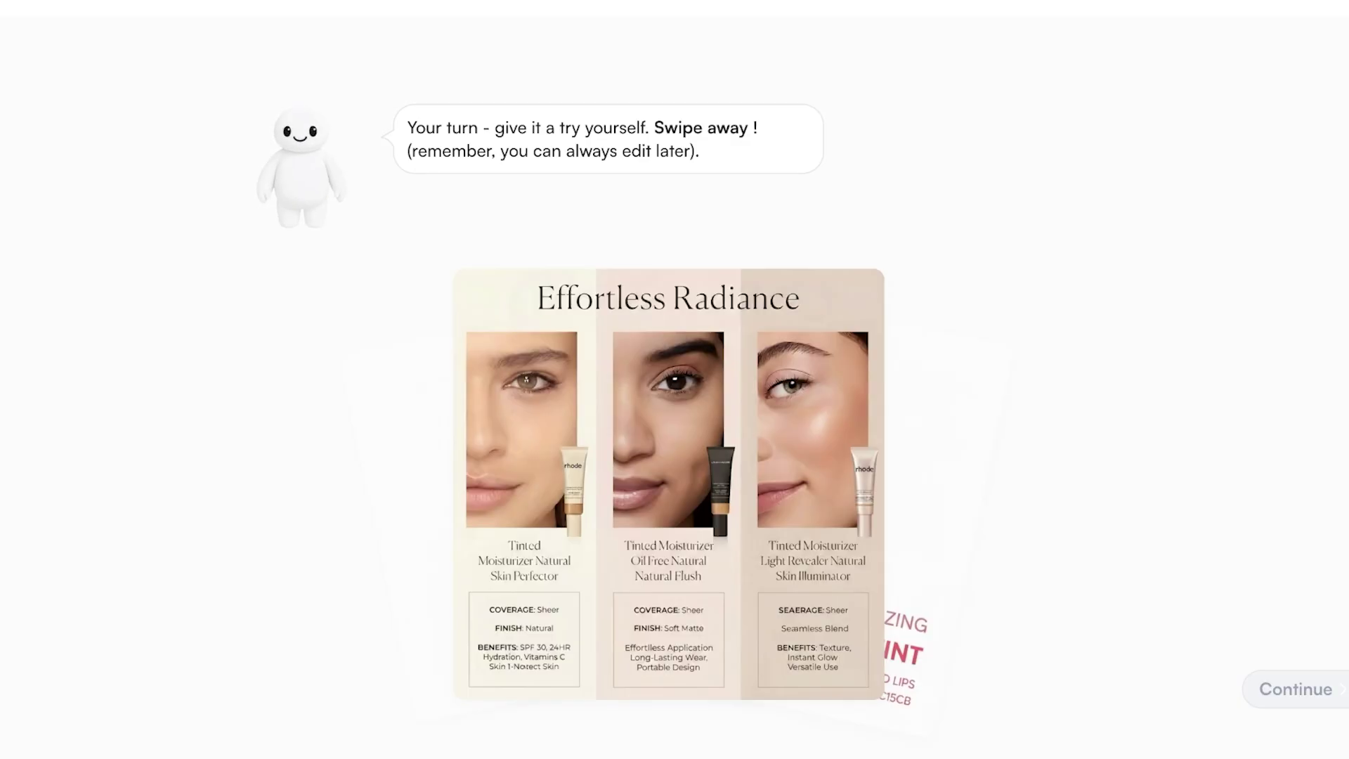
Step: Reject Effortless Radiance and blank cards; approve Glazed Glow, Blush Stick, Glazing Milk and Deeply Hydrates
key(Left)
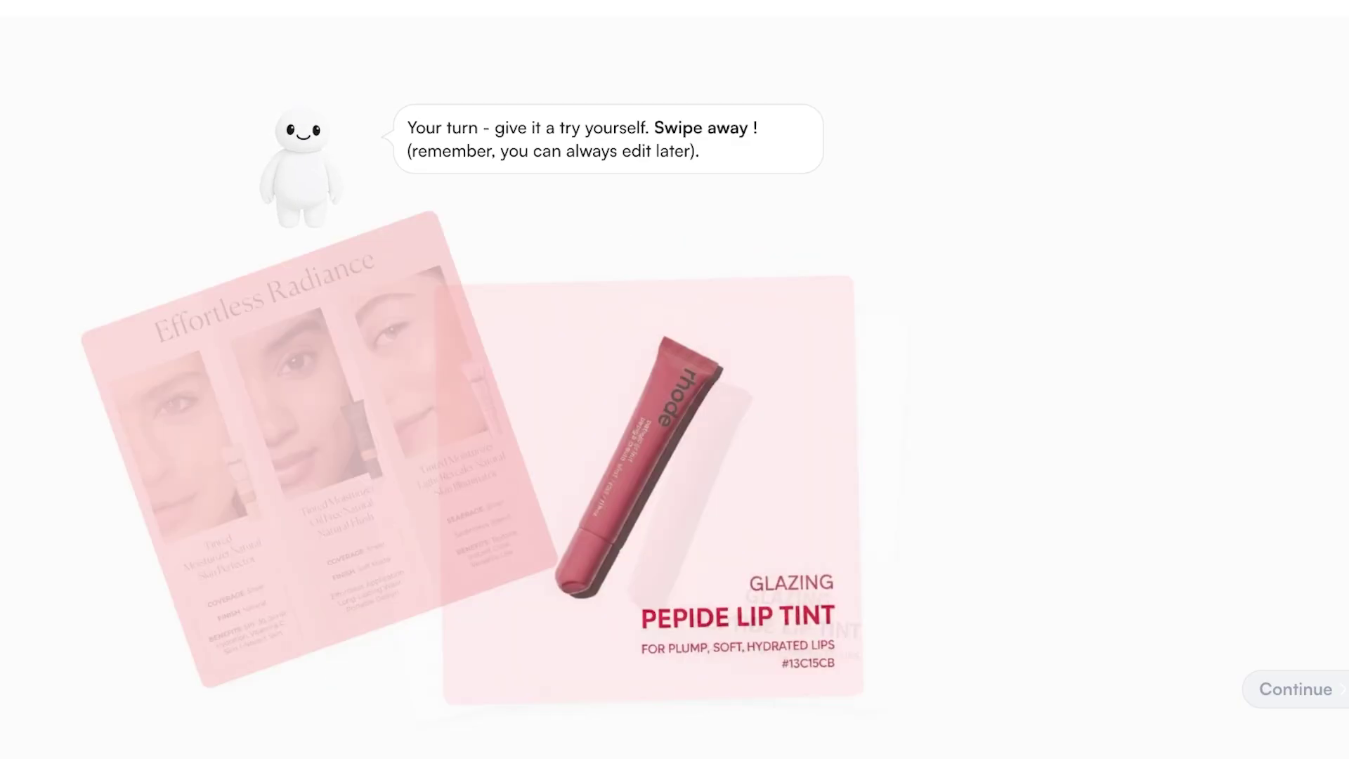
key(Right)
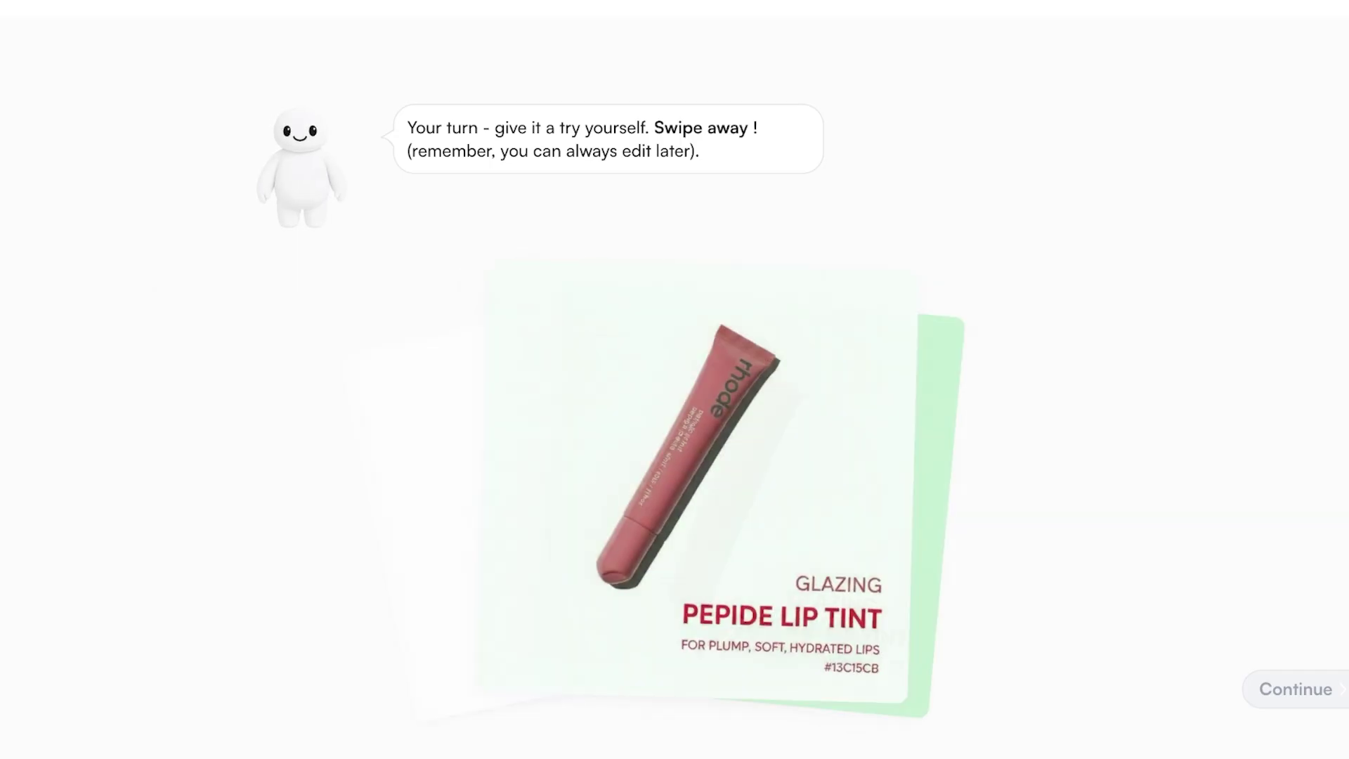
key(Left)
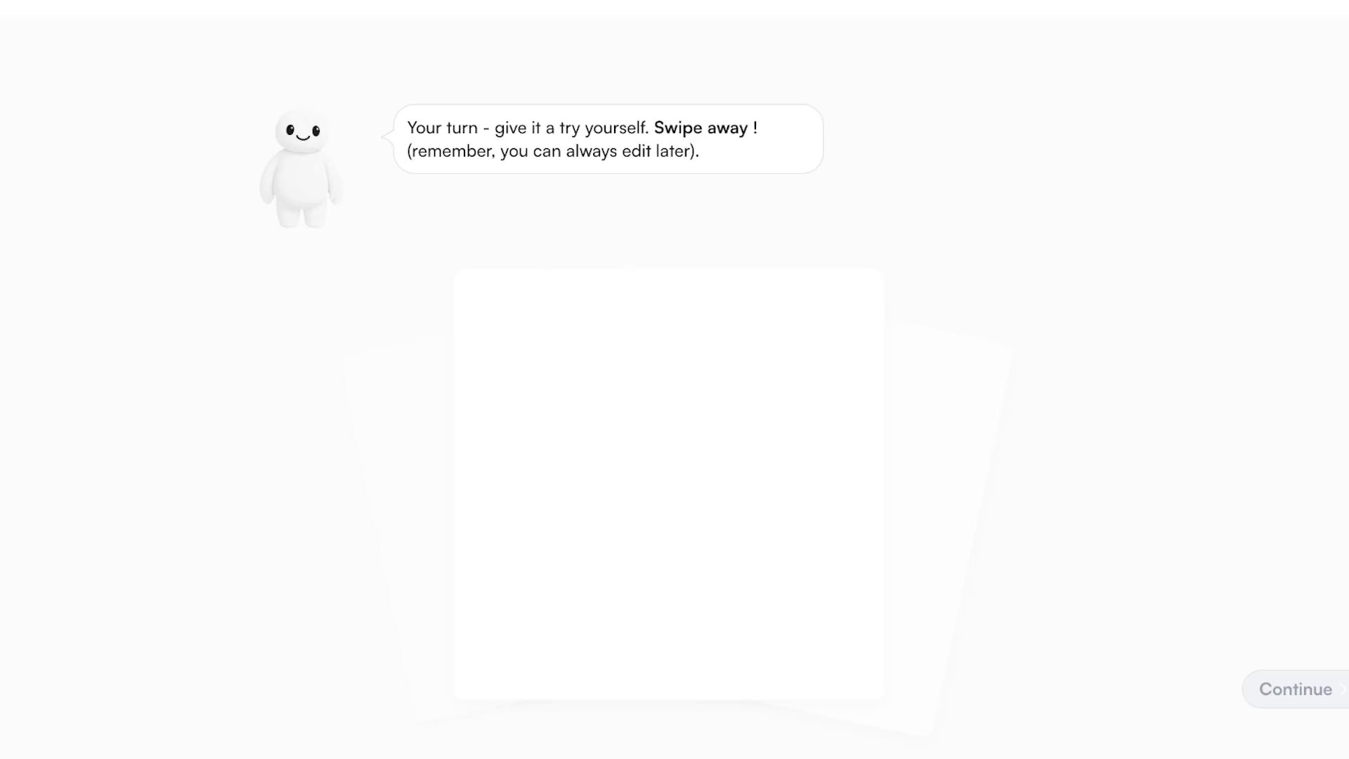
key(Left)
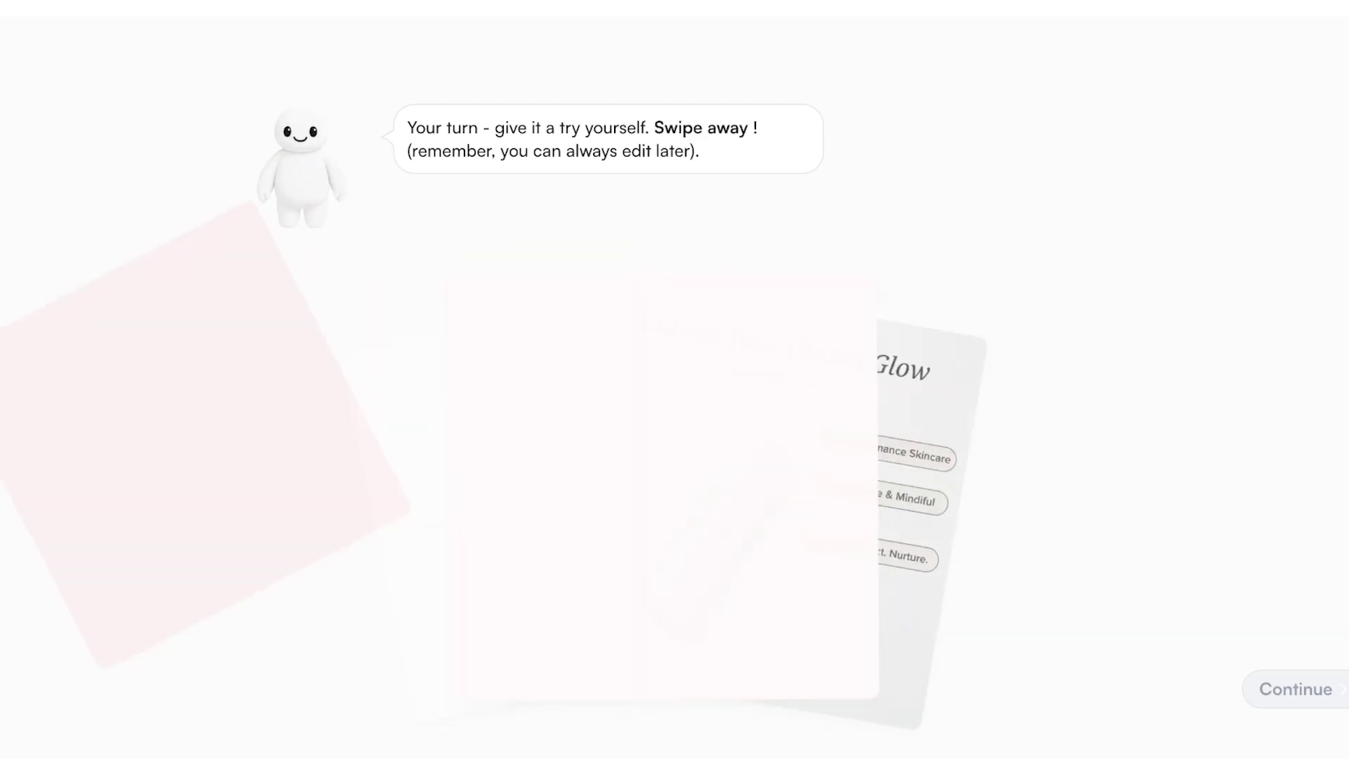
key(Left)
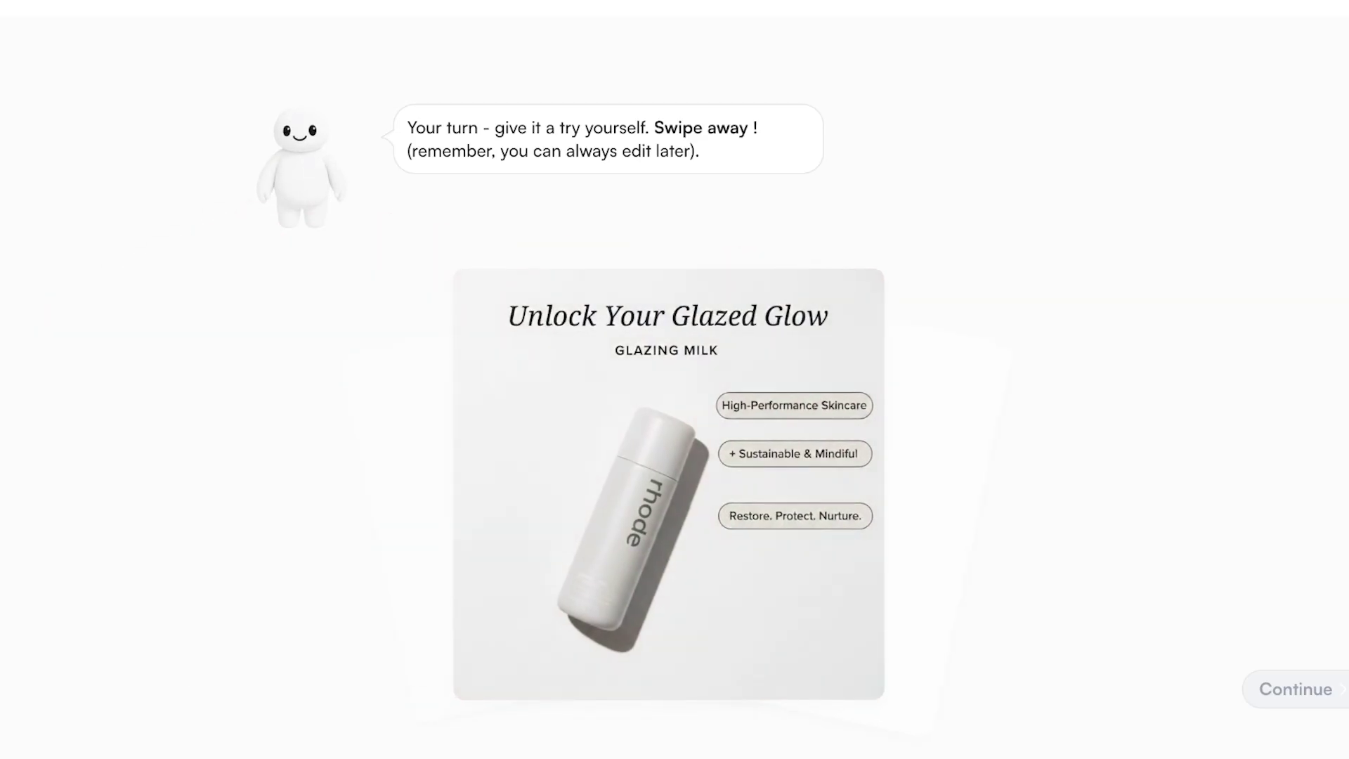
key(Right)
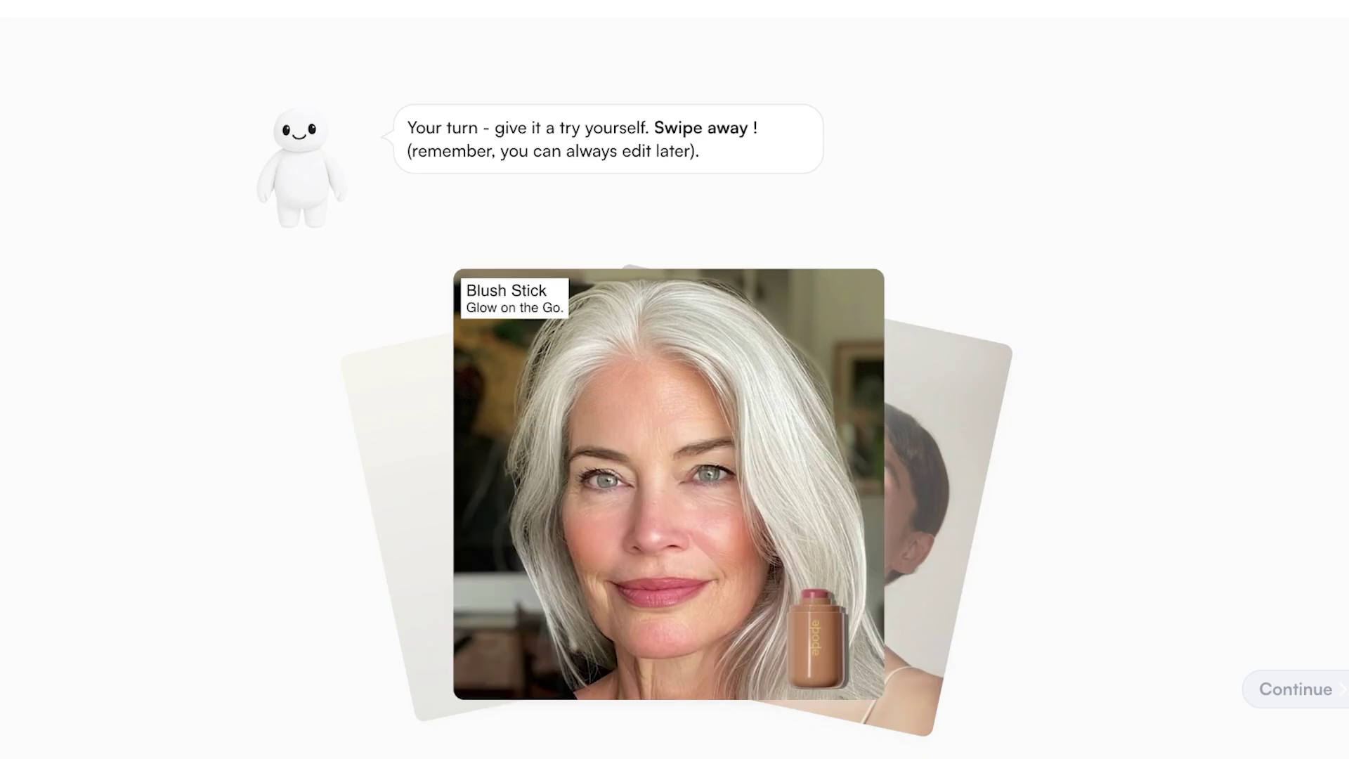
key(Right)
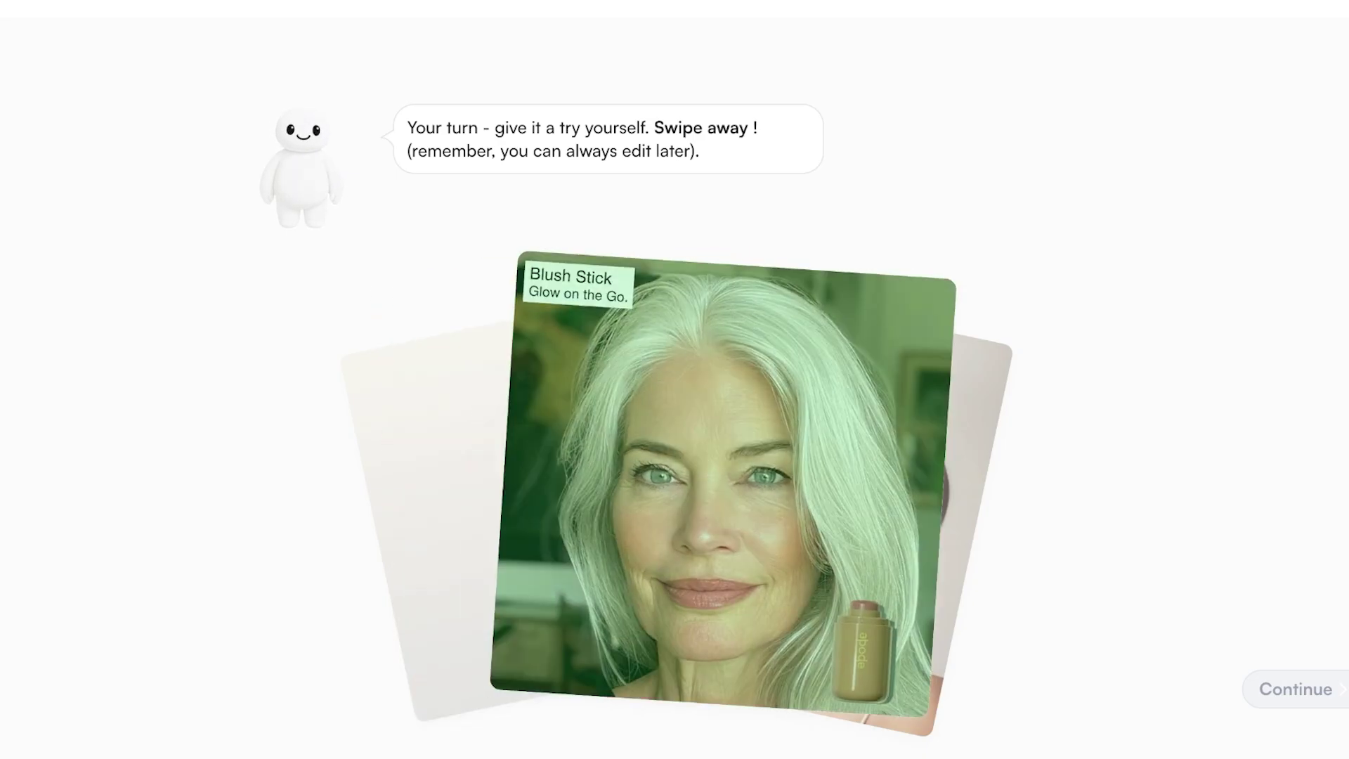
key(Right)
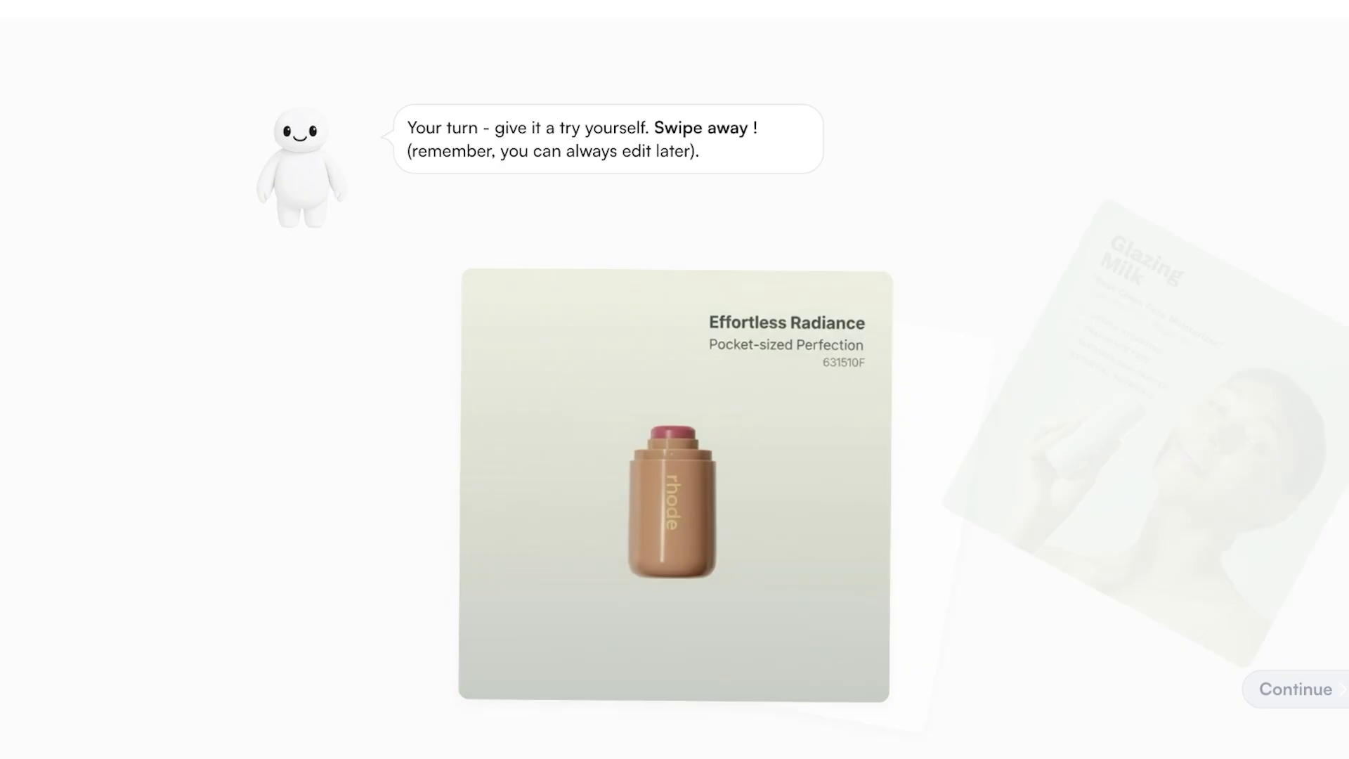
key(Right)
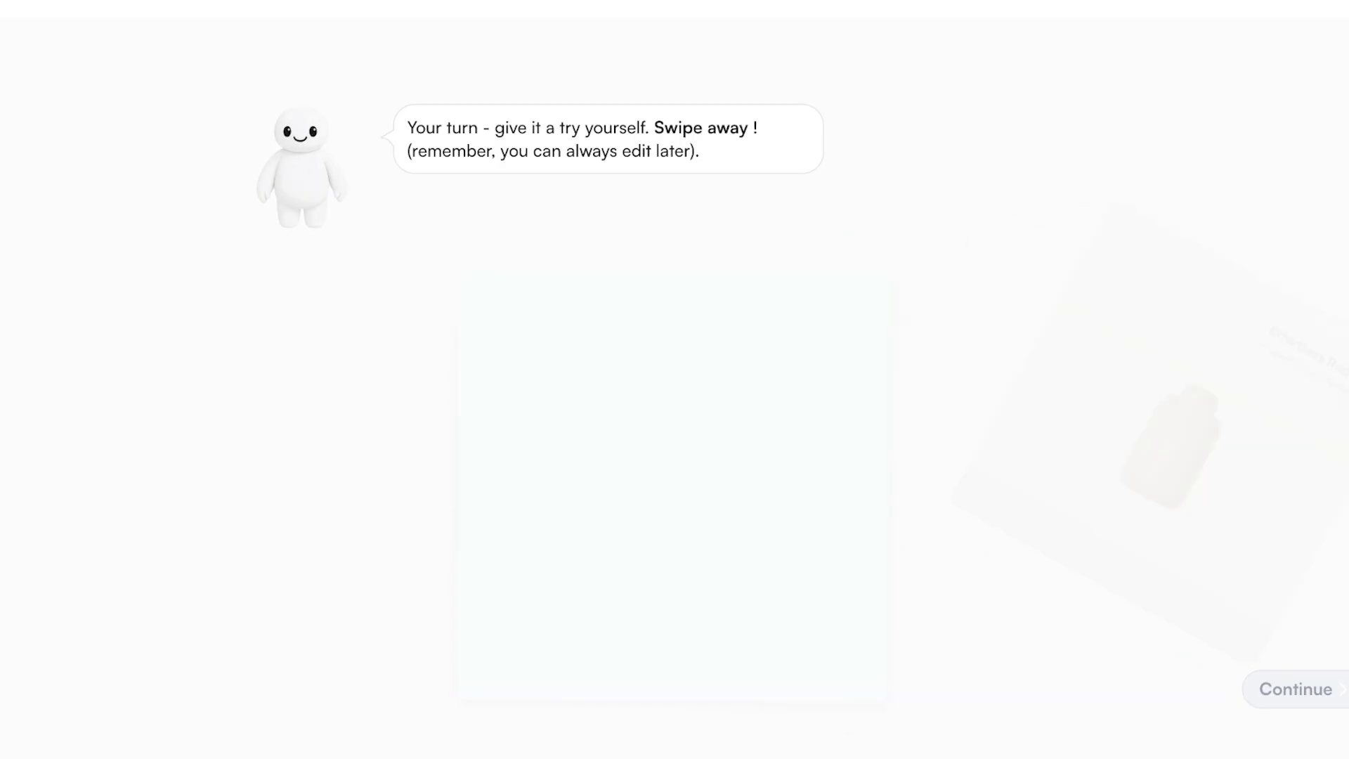
key(Right)
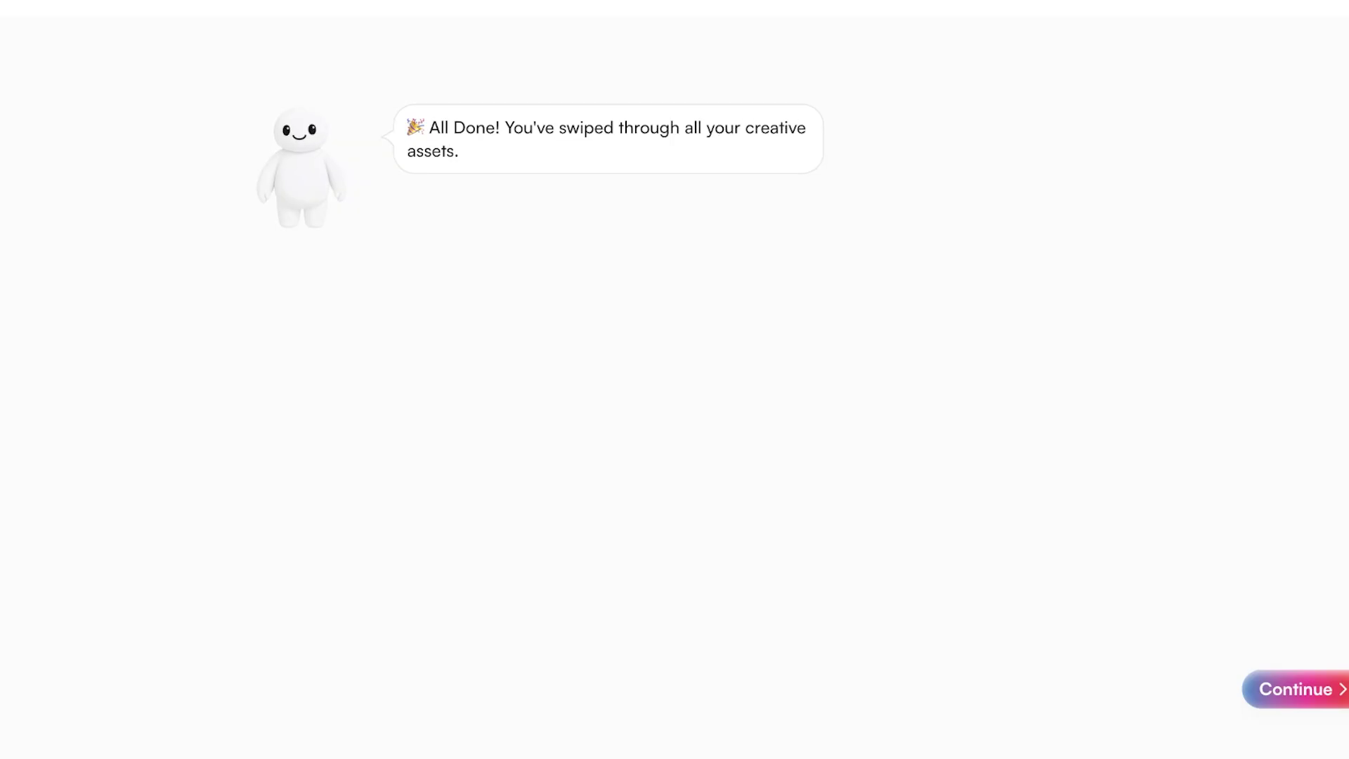
Step: Continue past the finished review to the Welcome to Holo dashboard showing 15/25 pieces
key(Return)
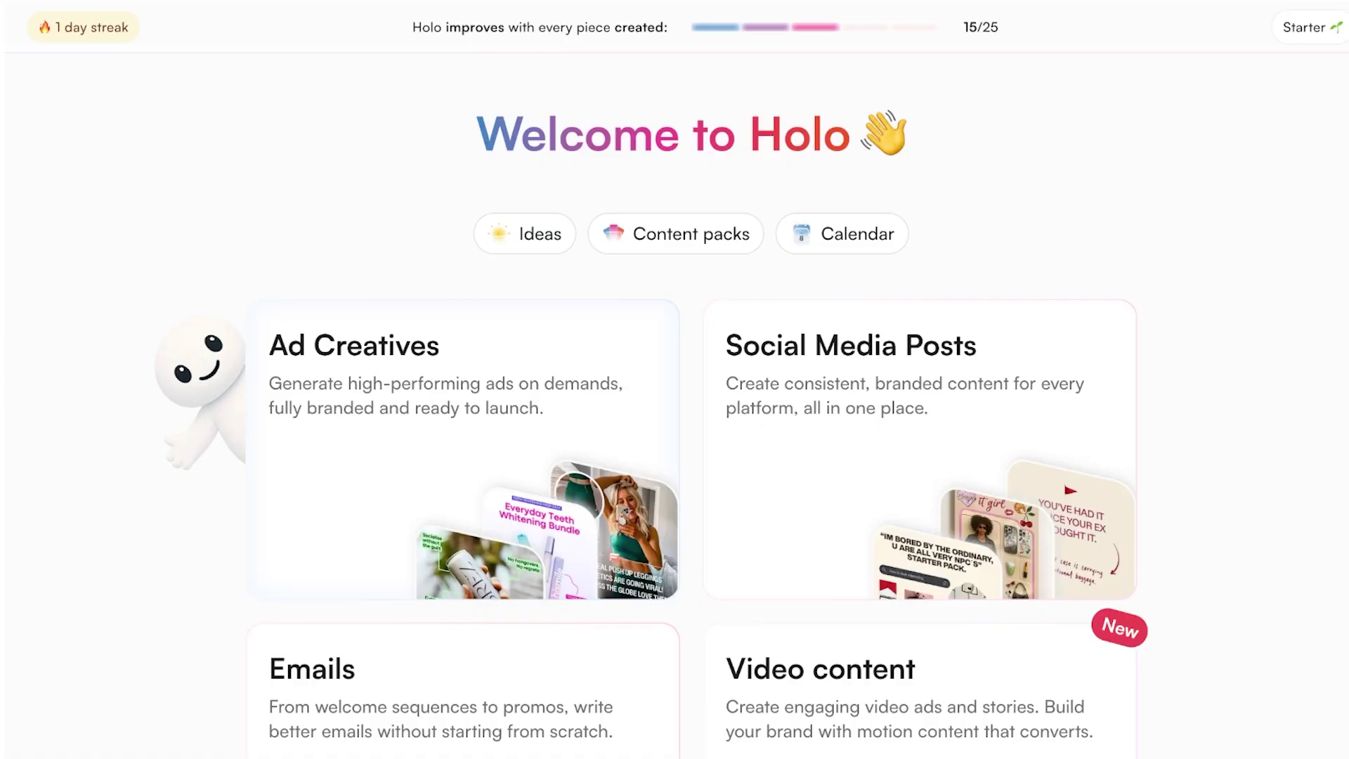
Step: Create an AI UGC video in the product-in-hand style with Summer as the avatar
scroll(674, 422, down, 3)
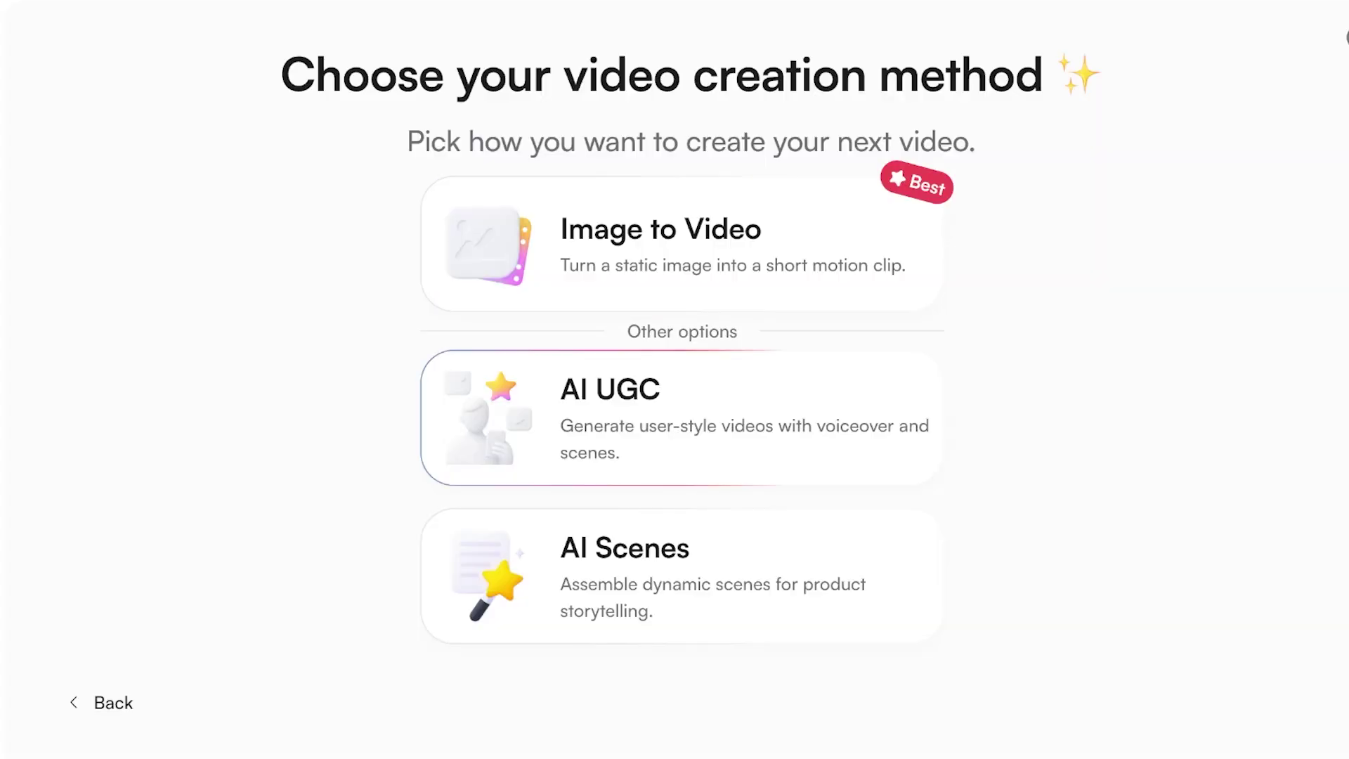
click(680, 418)
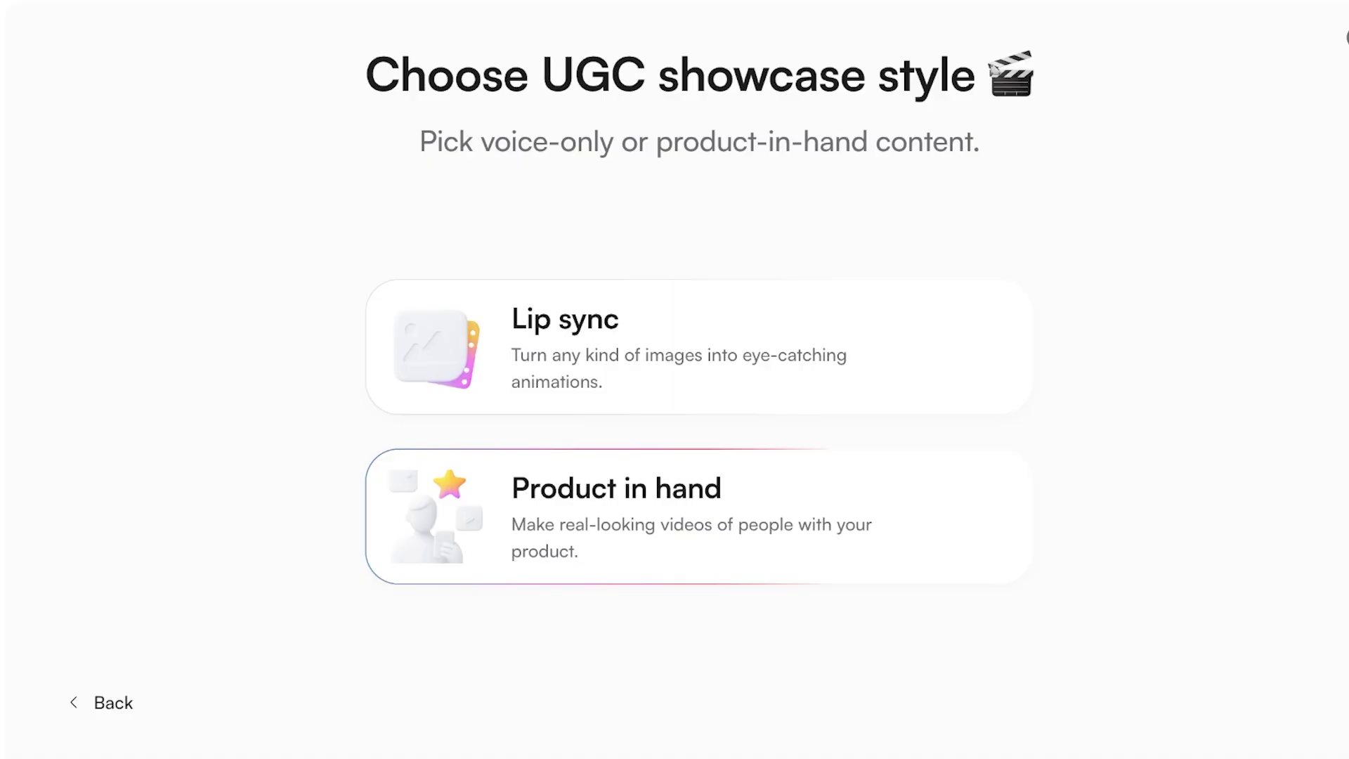
click(699, 516)
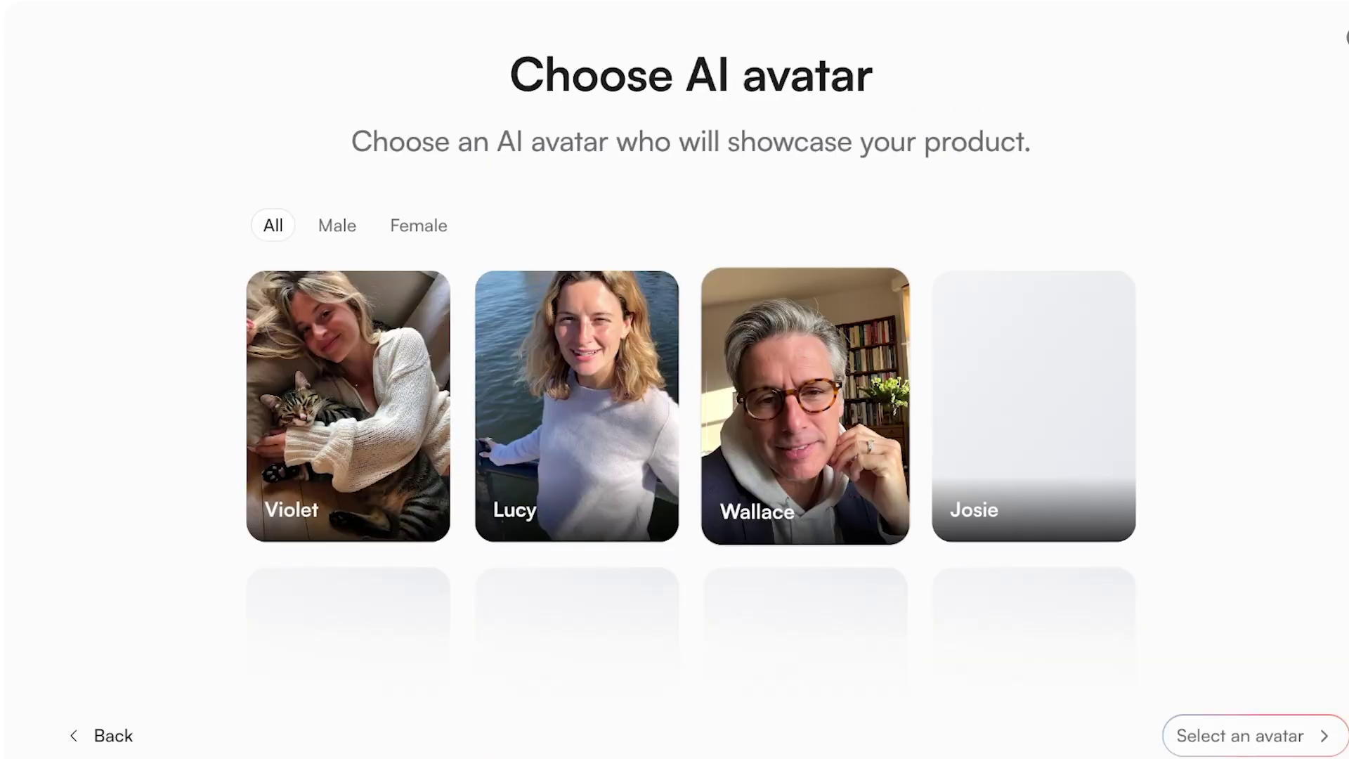
scroll(692, 380, down, 10)
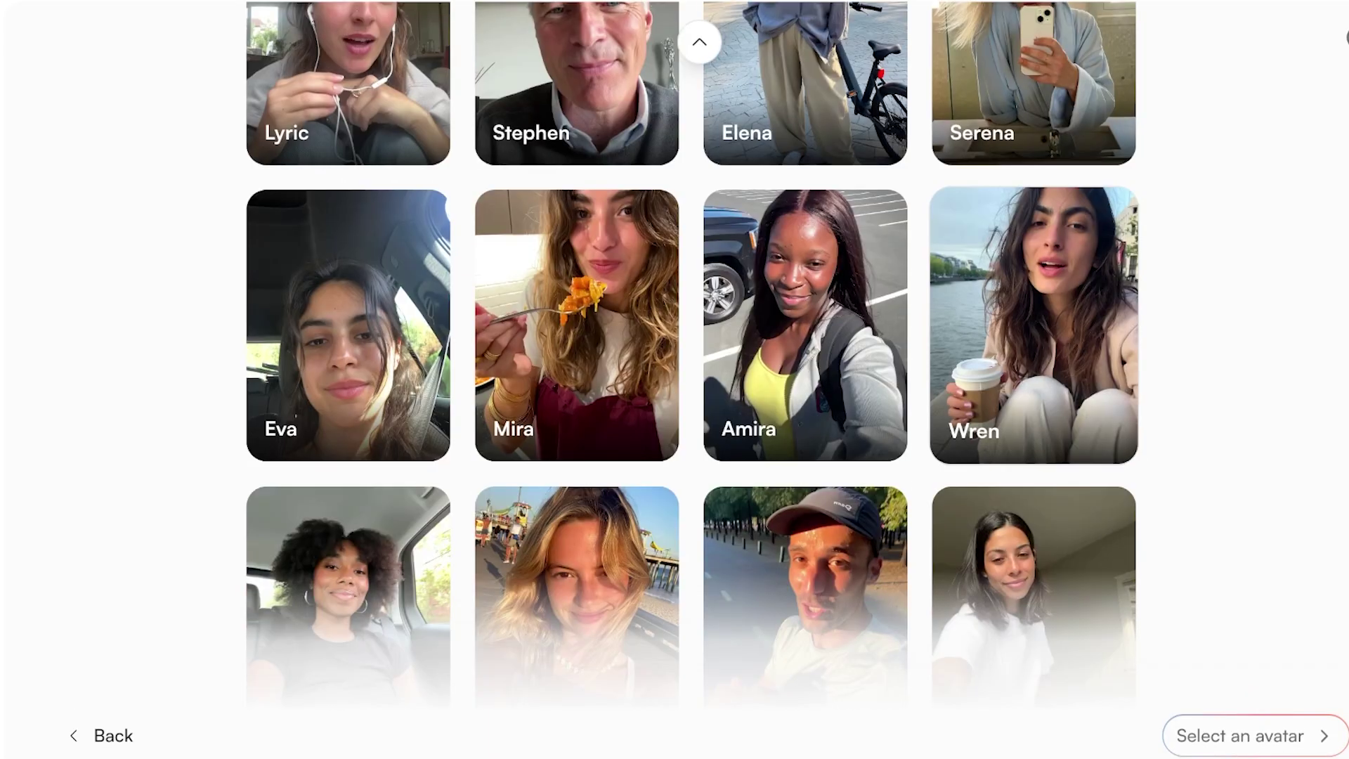
scroll(691, 379, down, 3)
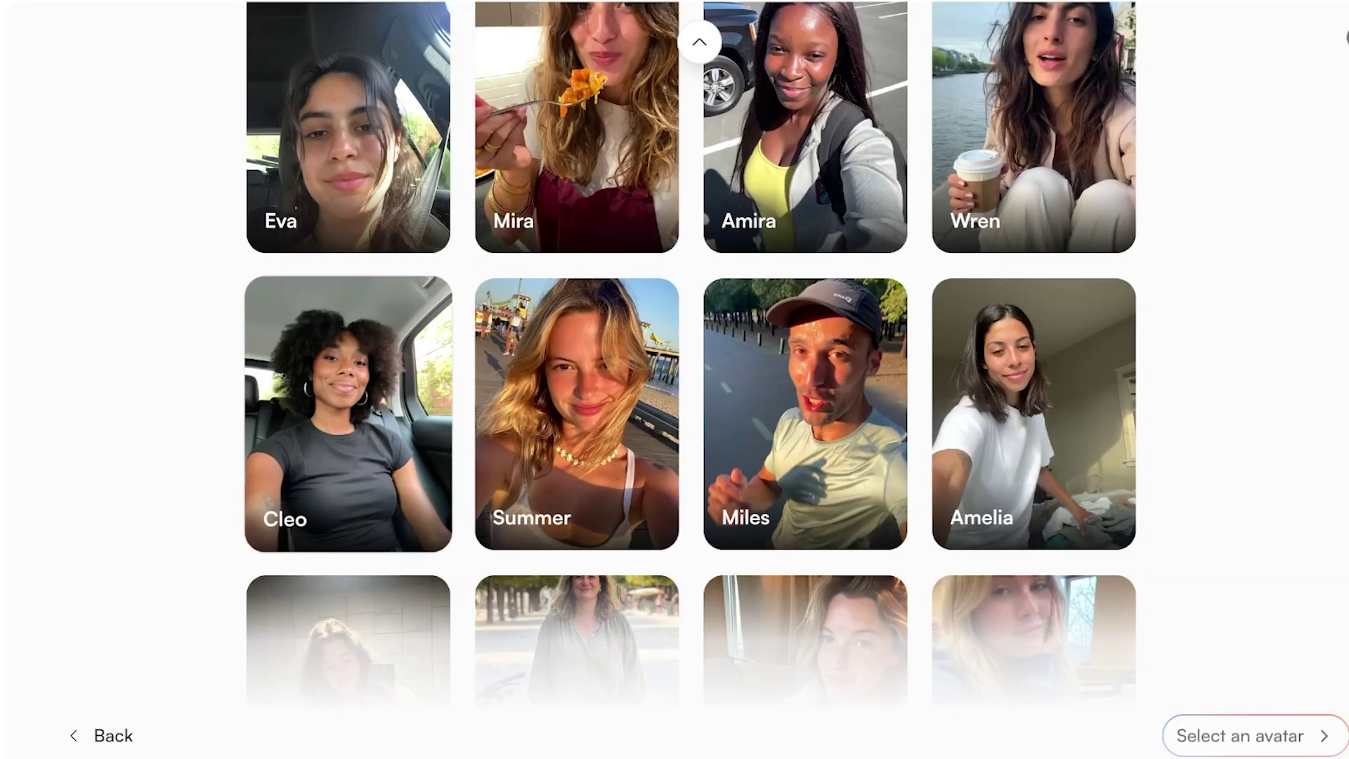
click(576, 415)
click(1253, 736)
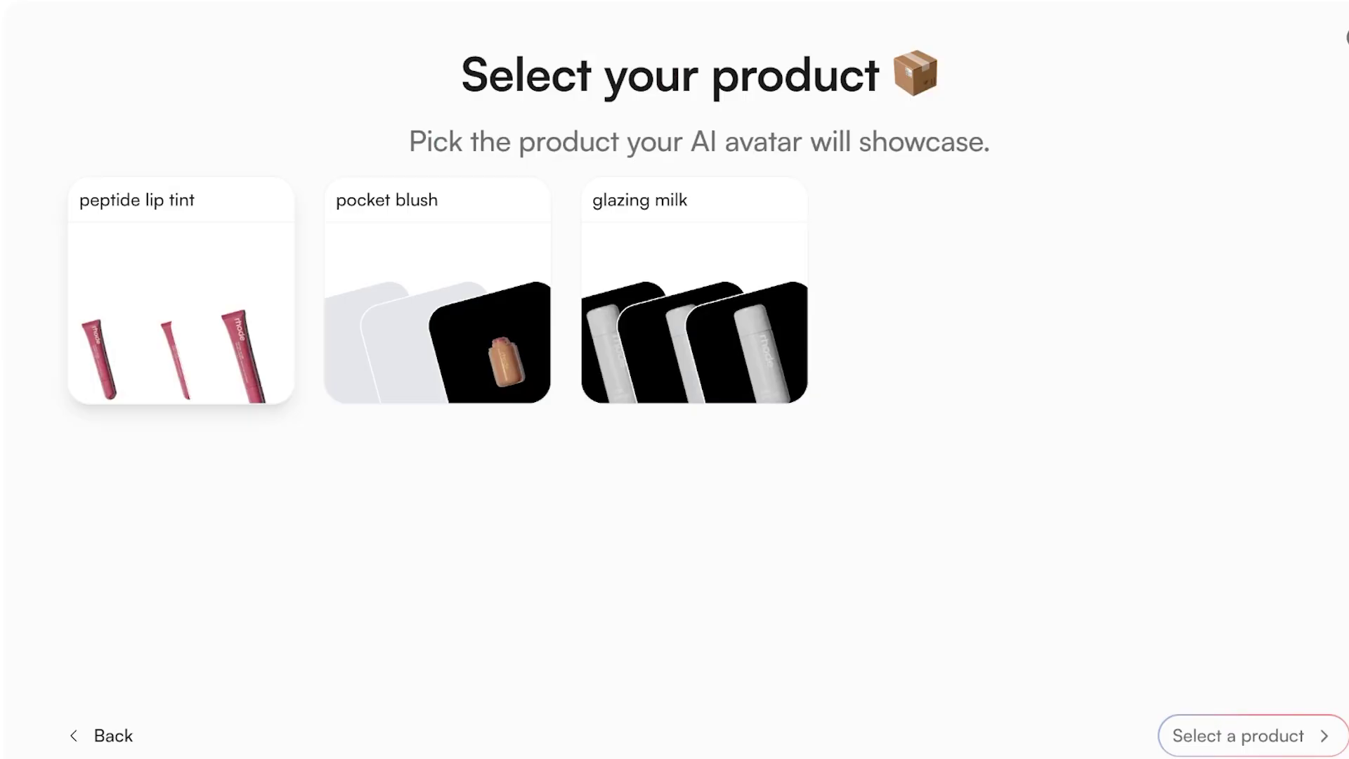
Step: Showcase the peptide lip tint and change 'latest innovation' to 'lip product' in the script
click(180, 291)
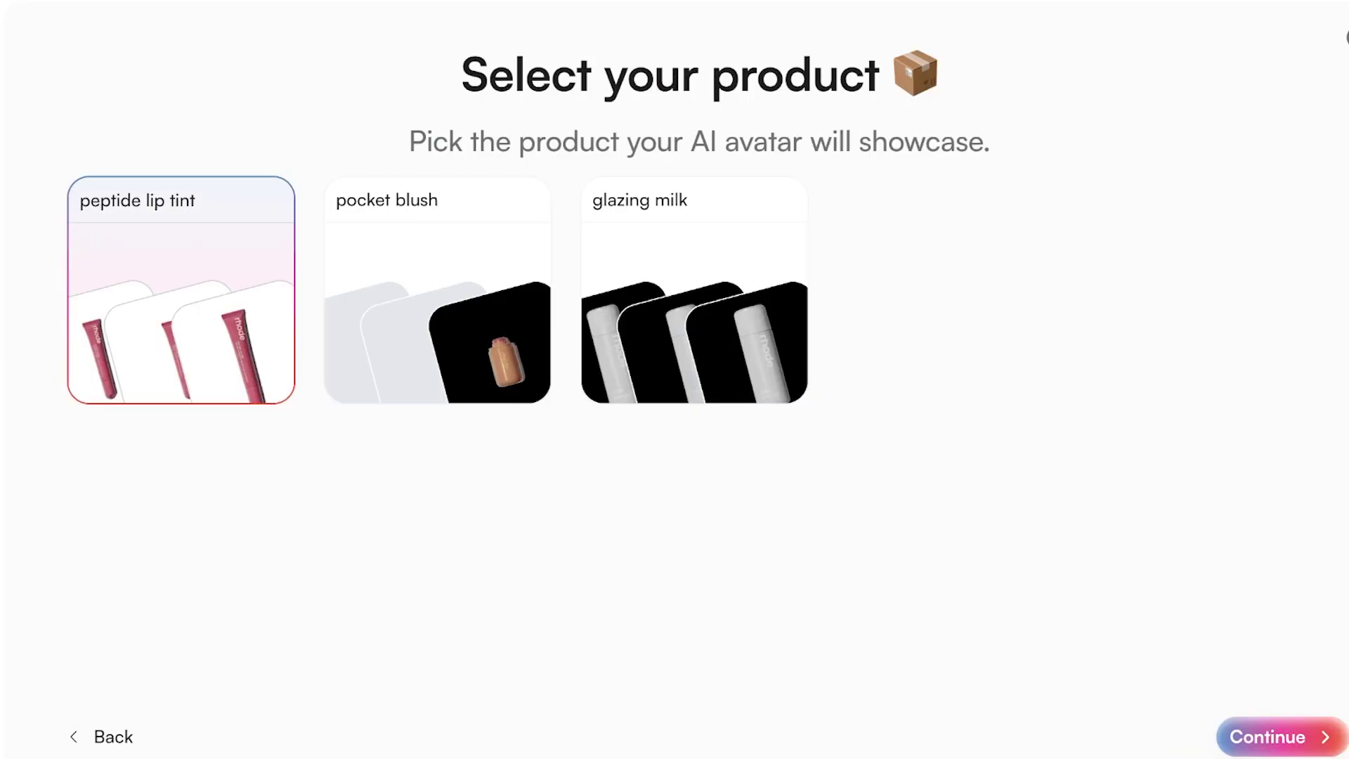
click(1254, 736)
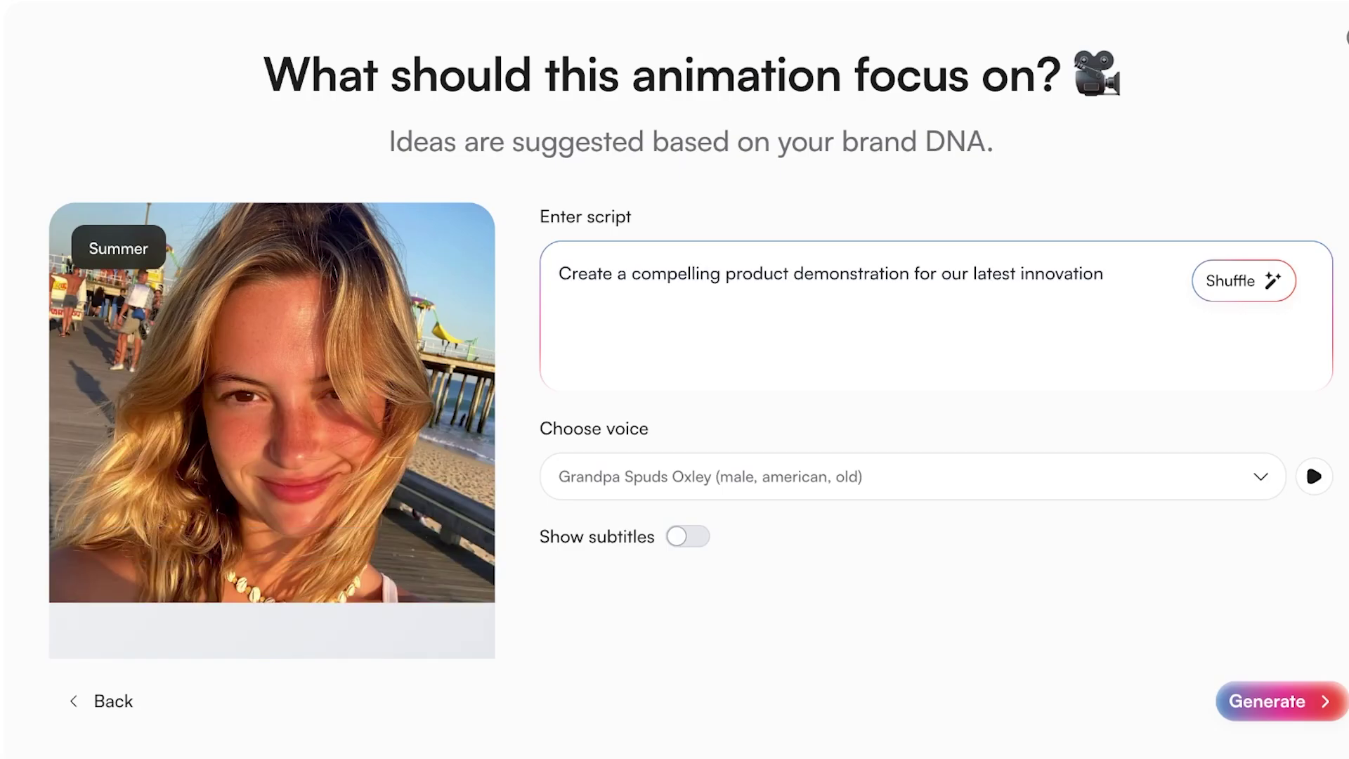
key(ctrl+shift+Left)
key(ctrl+shift+Left)
text(lip)
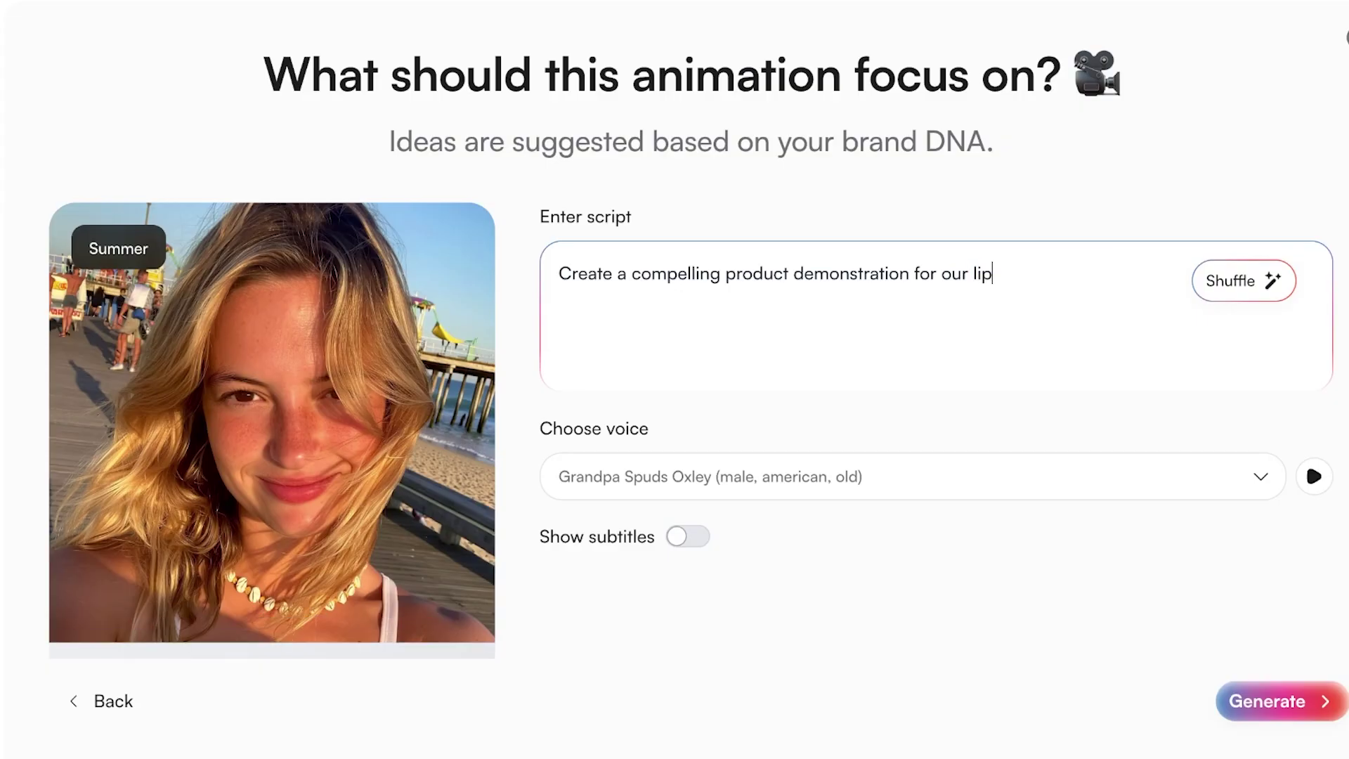
text( product)
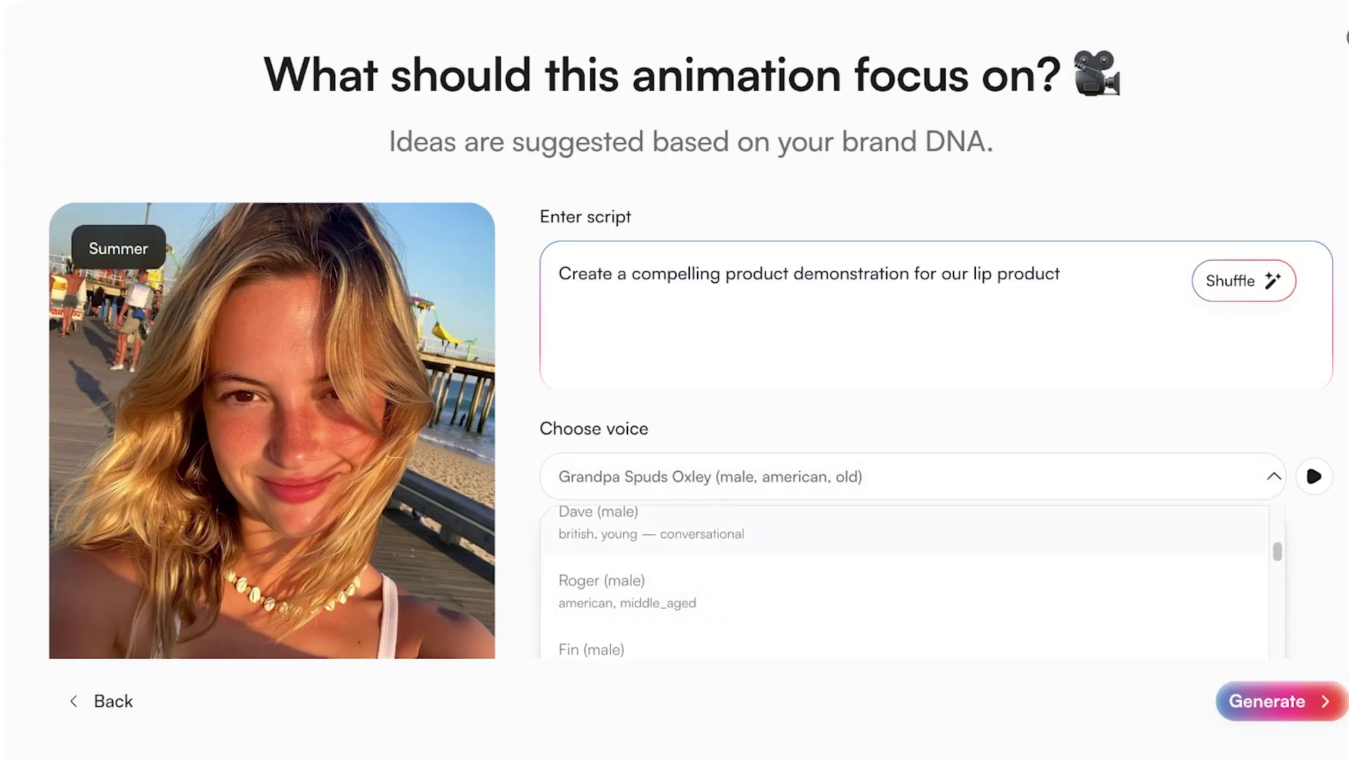
scroll(907, 582, down, 4)
scroll(906, 582, up, 9)
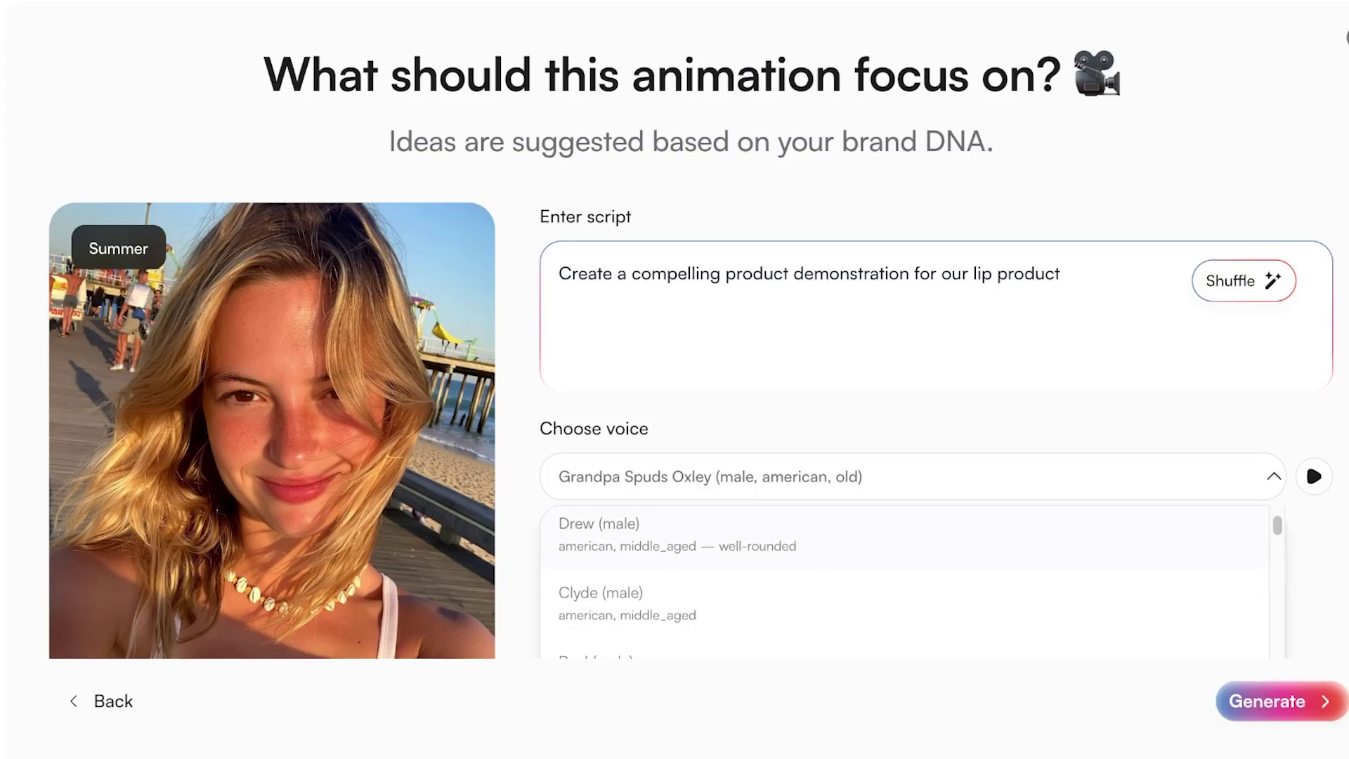
scroll(907, 582, up, 2)
Step: Give the lip-tint video the Rachel voice and return to the top of the dashboard
click(611, 610)
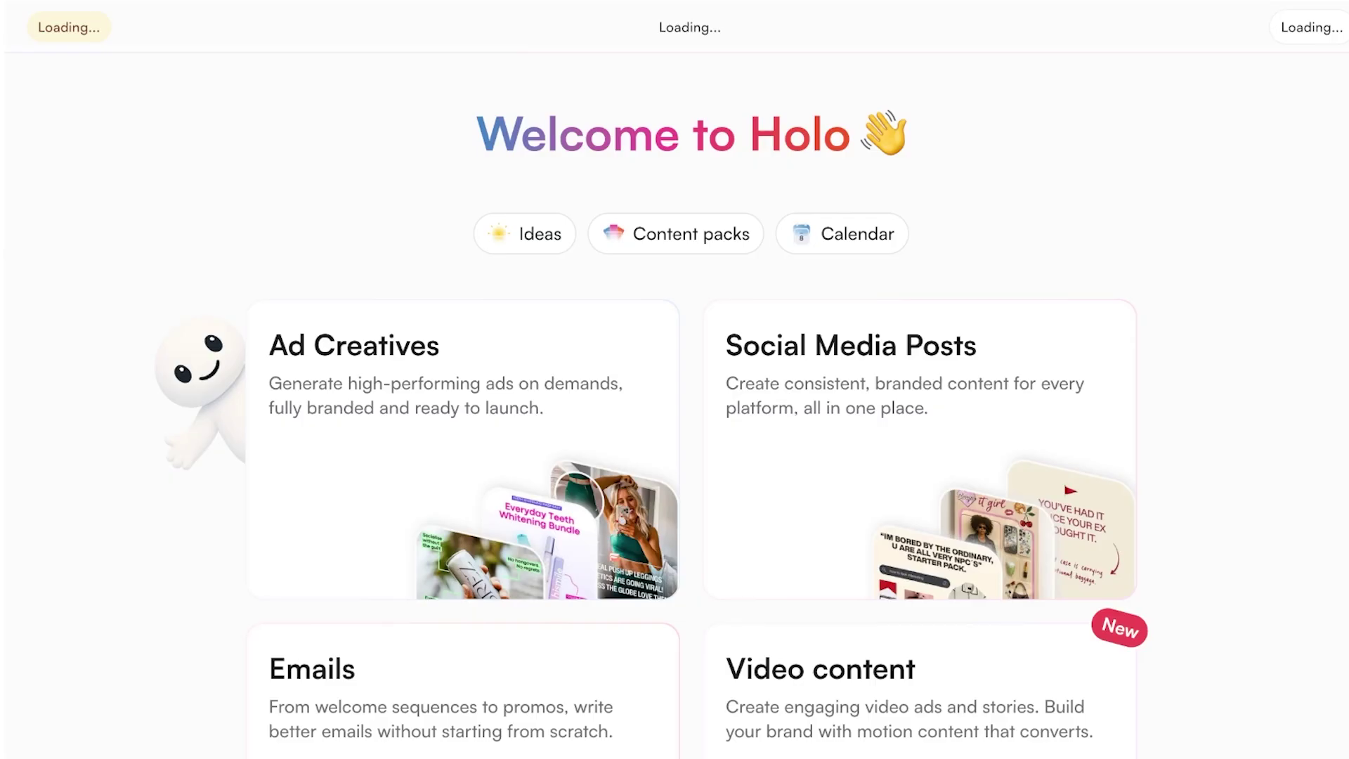
scroll(674, 380, down, 3)
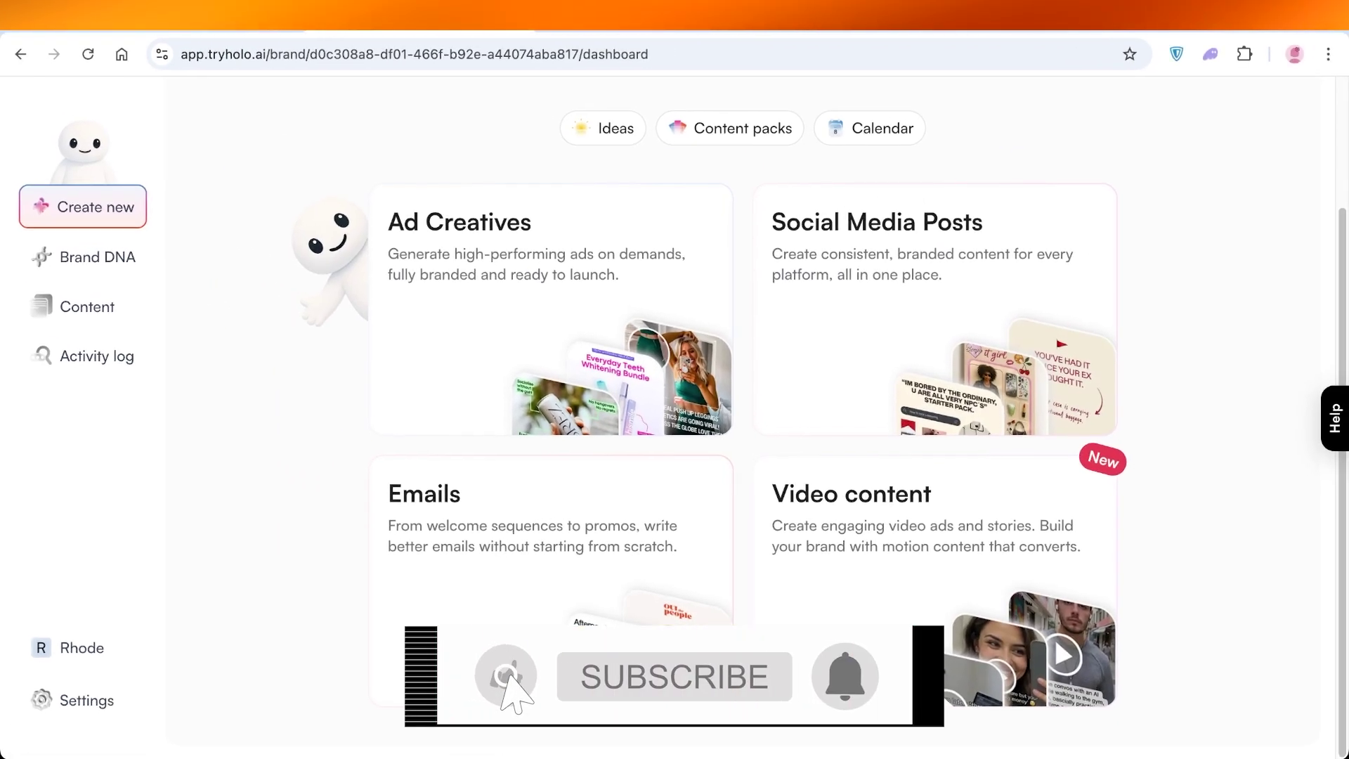
scroll(743, 423, up, 3)
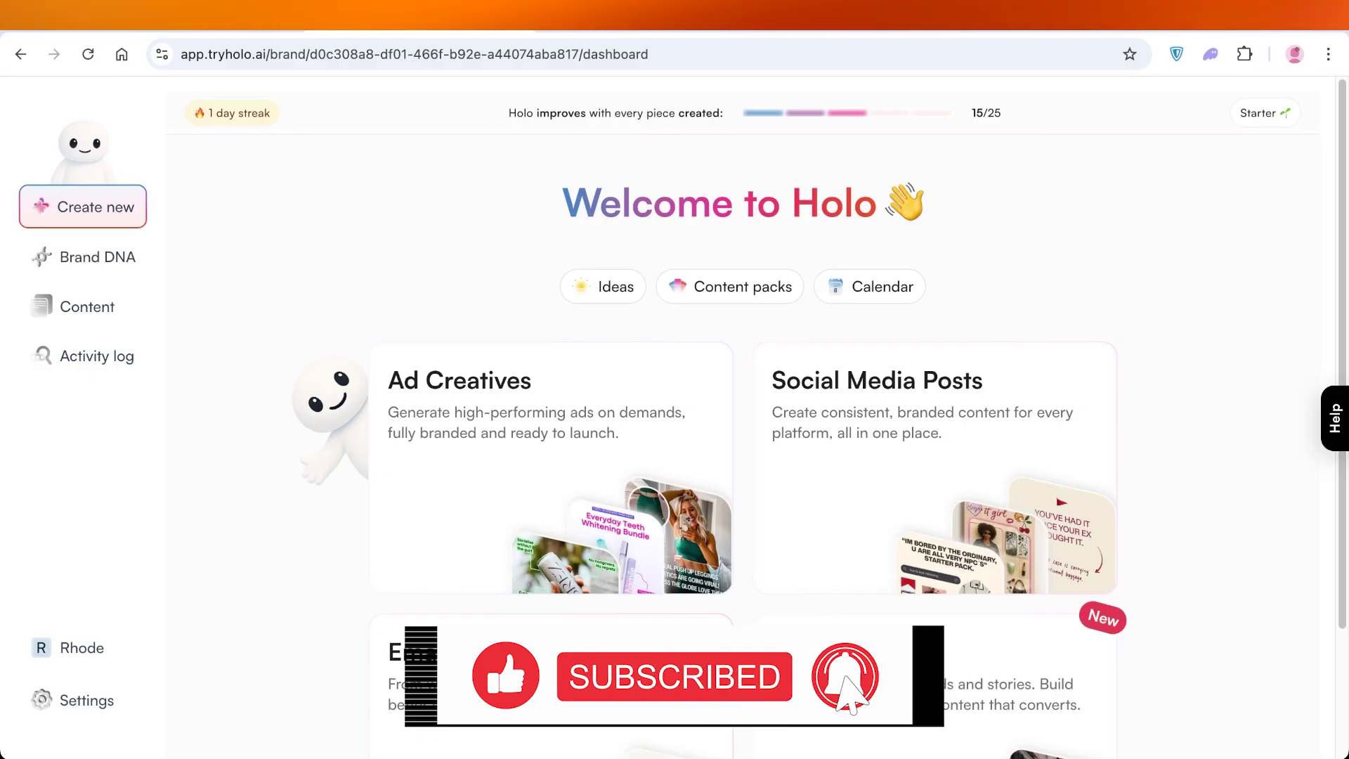